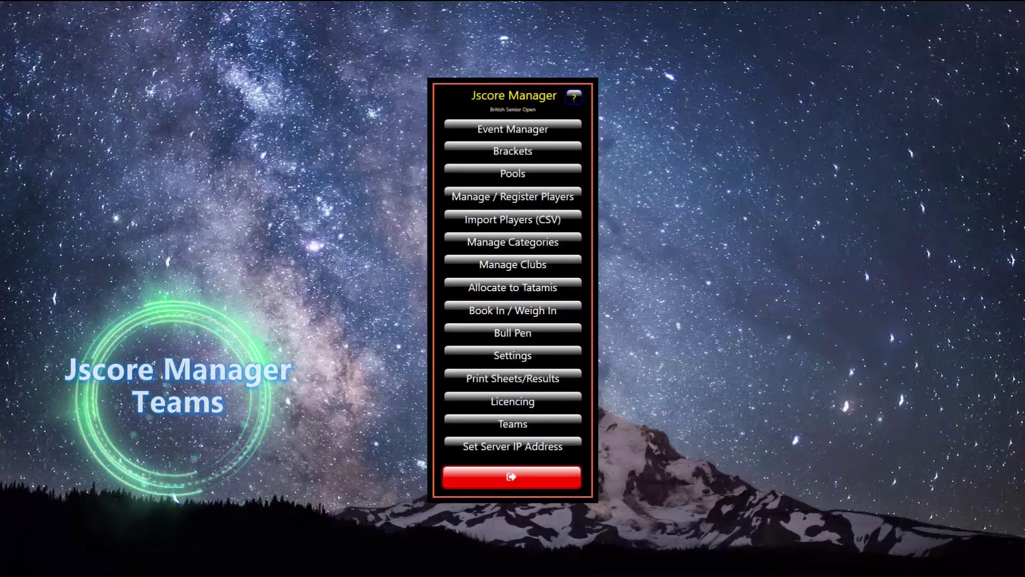
- Check that the Team Type list is empty, then open the Add new Team Type form
left_click(516, 423)
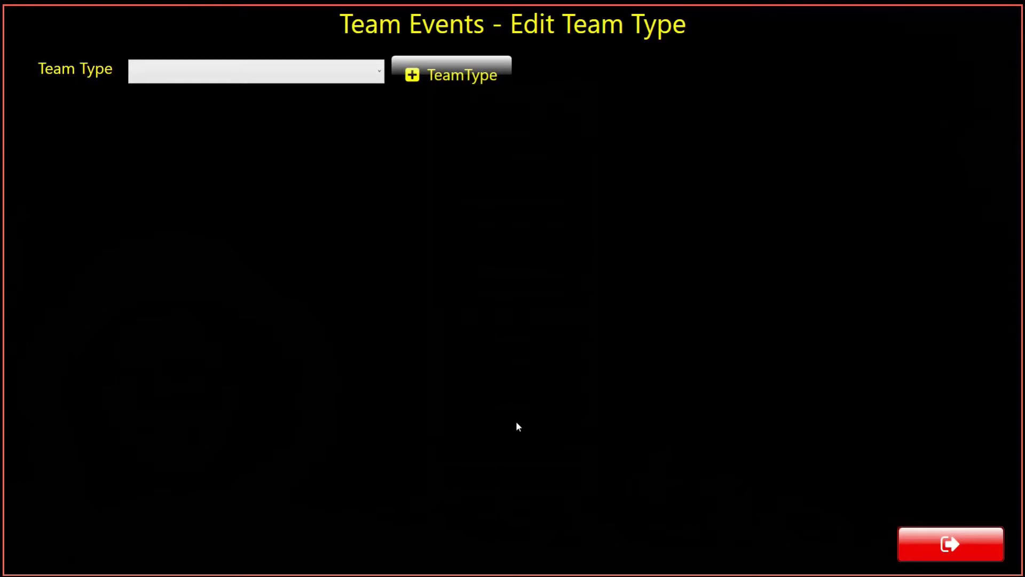
left_click(376, 74)
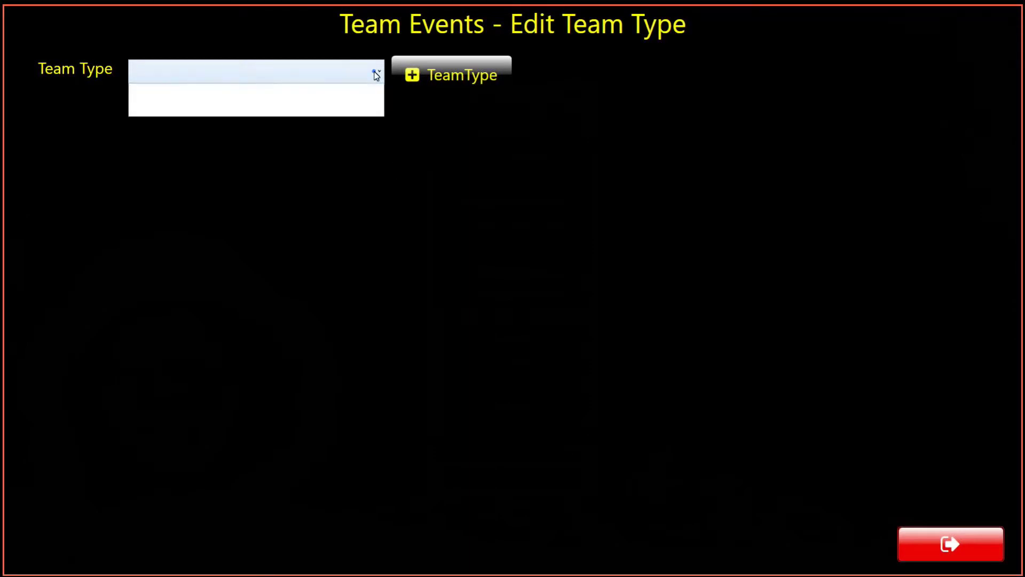
left_click(376, 74)
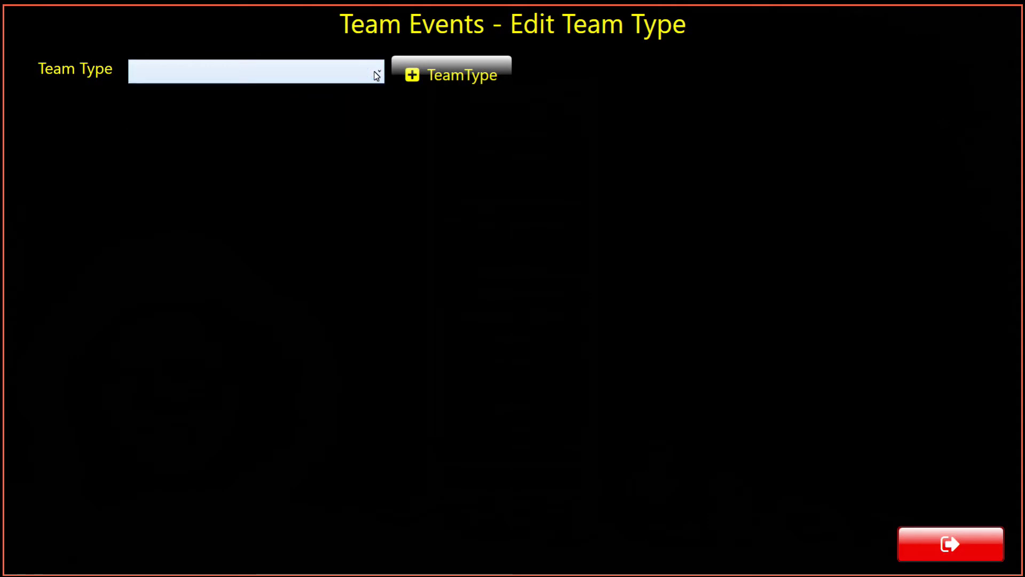
left_click(443, 74)
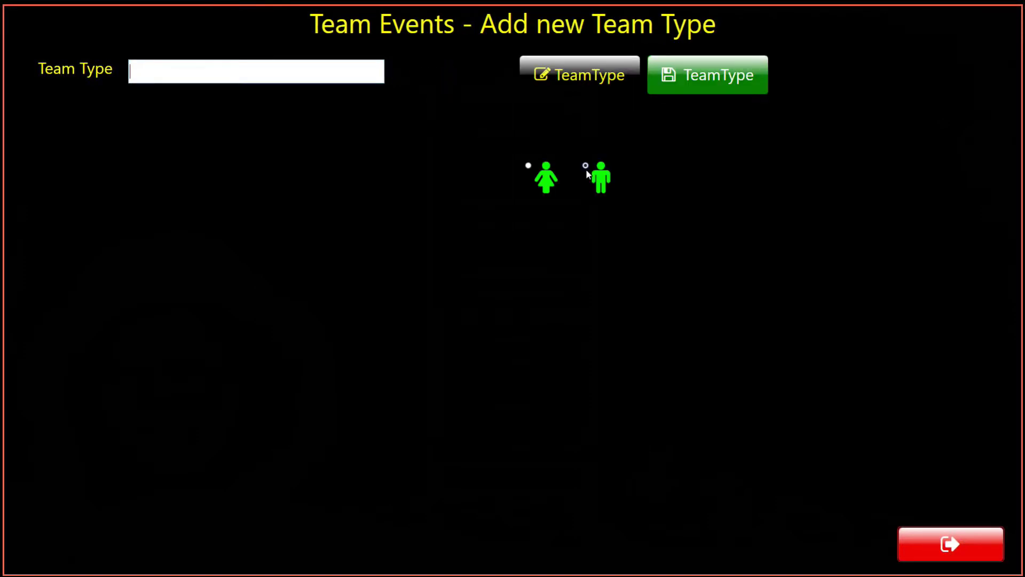
- Create and save the team type 'Senior Mens', confirming the creation message
left_click(218, 74)
type("Senior Mens")
left_click(697, 80)
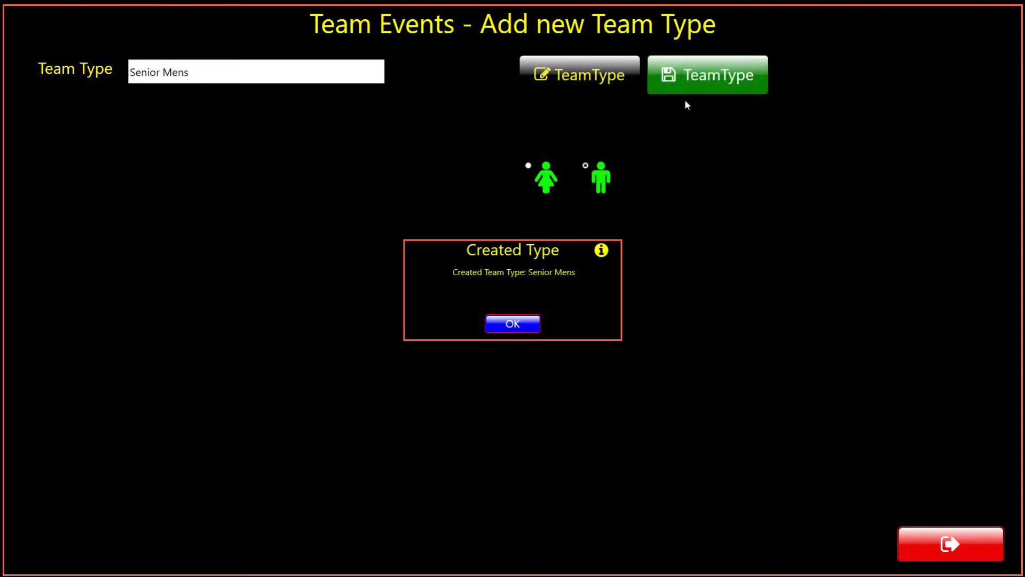
left_click(521, 324)
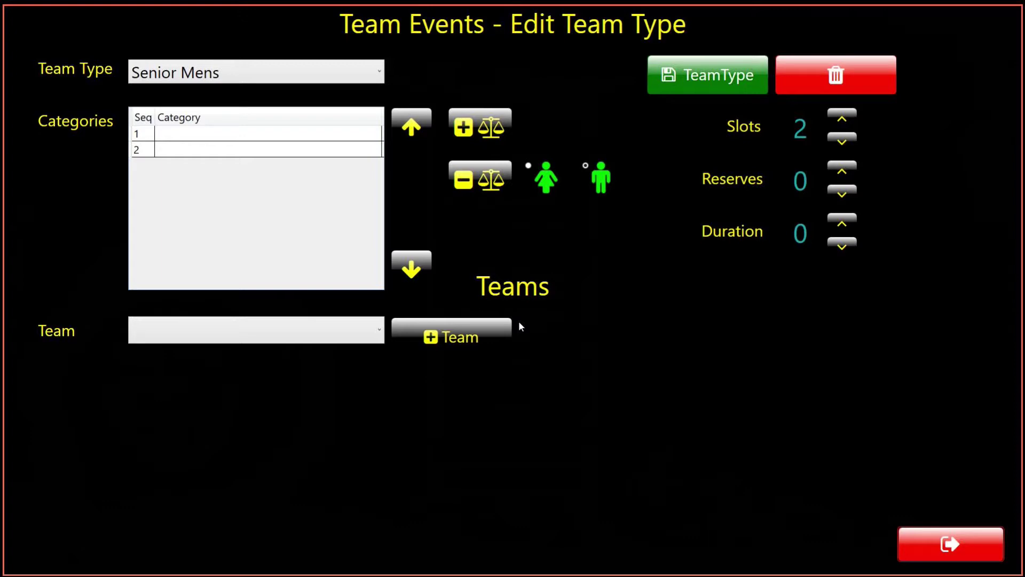
- Raise Senior Mens to 5 slots with 1 reserve and select the first category slot
left_click(841, 119)
left_click(842, 118)
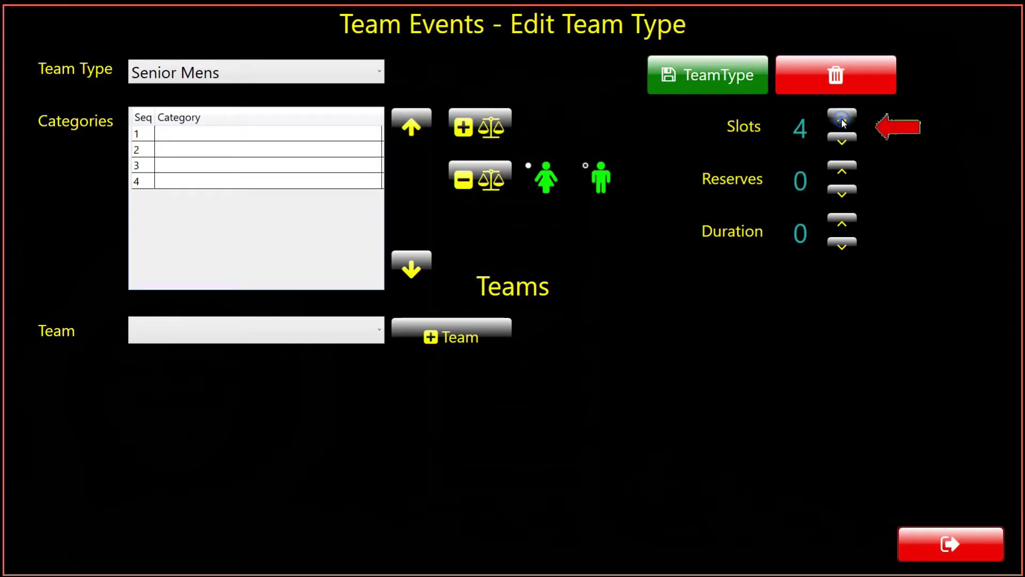
left_click(842, 118)
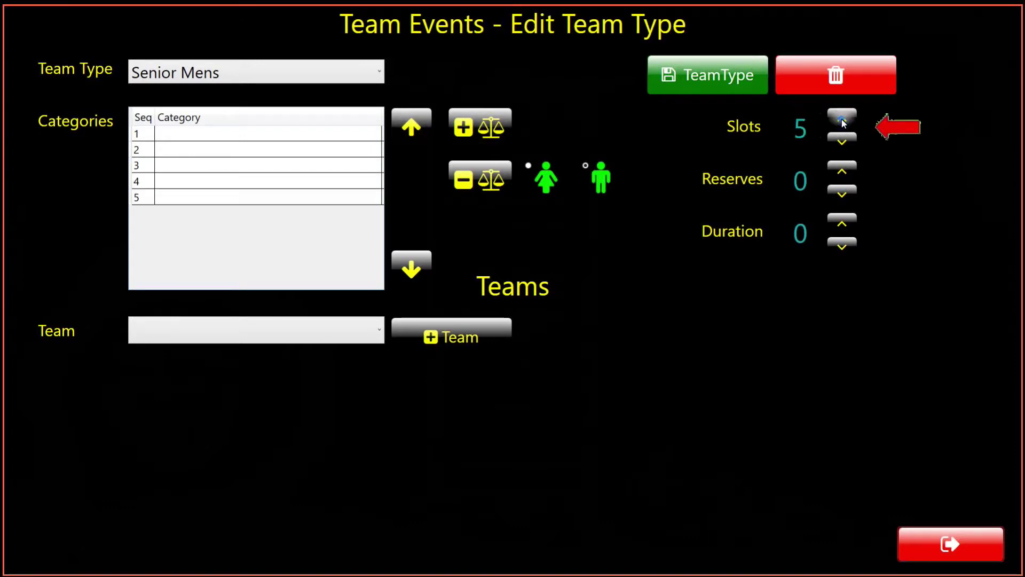
left_click(835, 168)
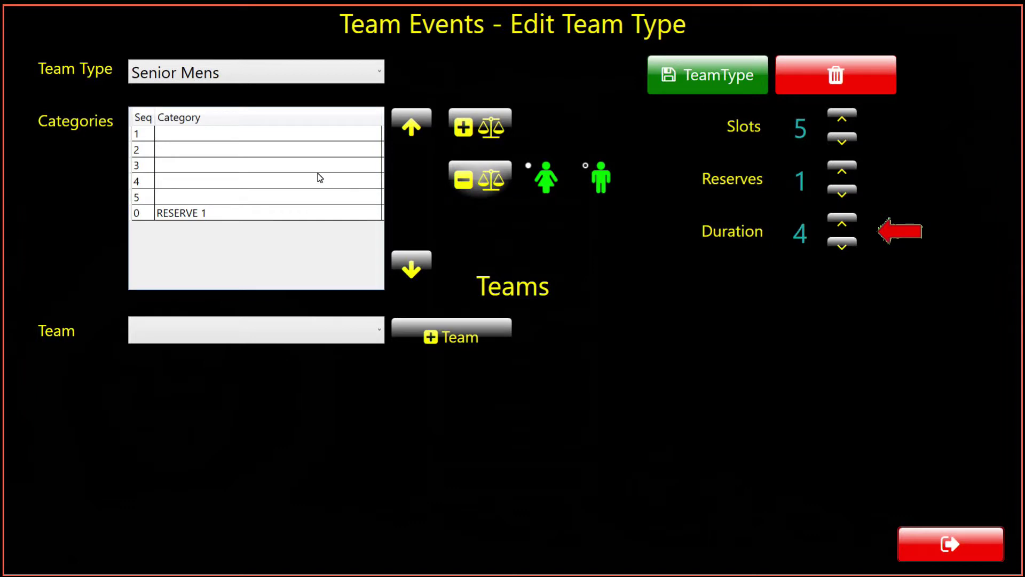
left_click(179, 137)
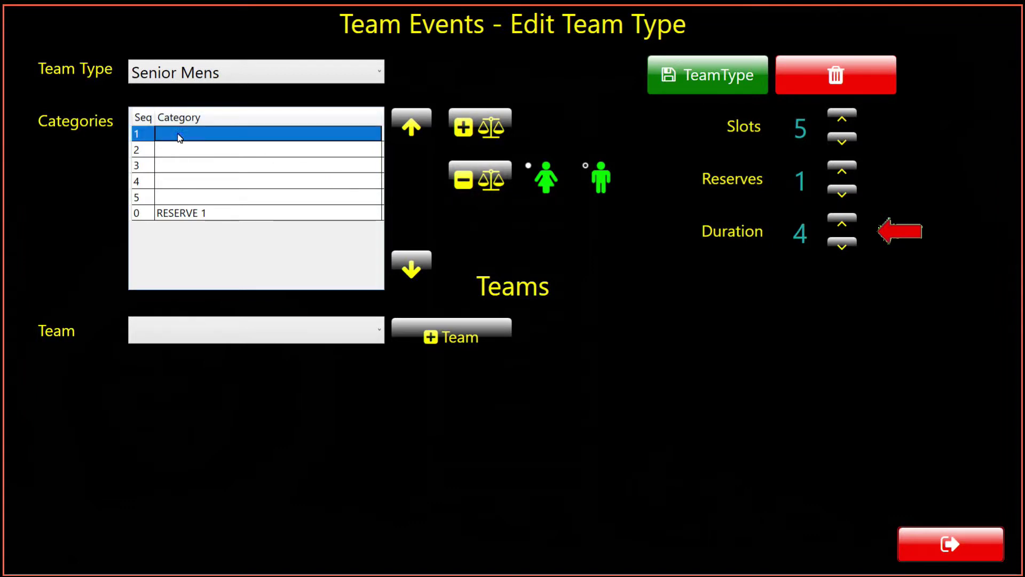
- Assign category U60 to slot 1 of Senior Mens
left_click(475, 124)
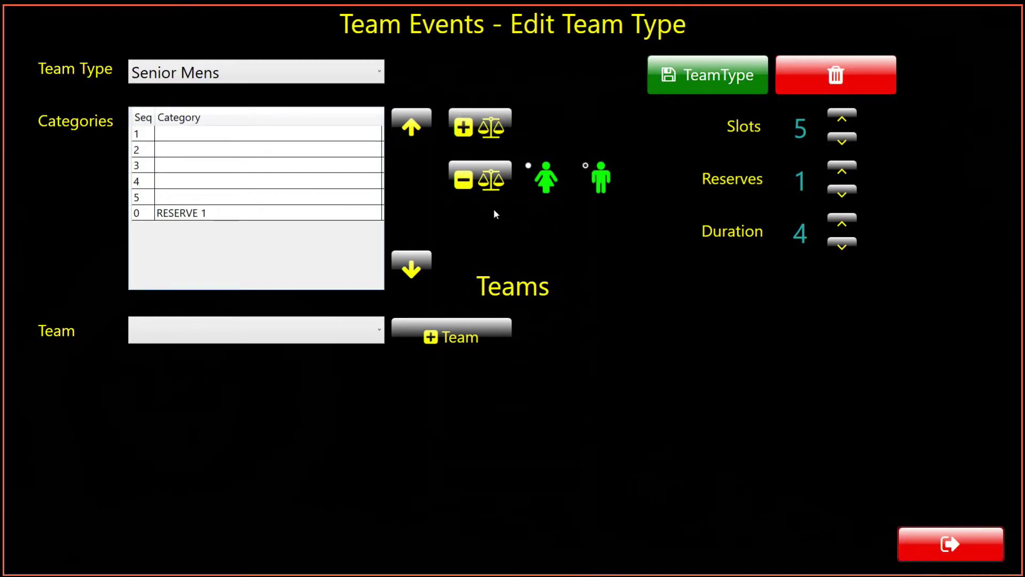
left_click(180, 136)
left_click(475, 126)
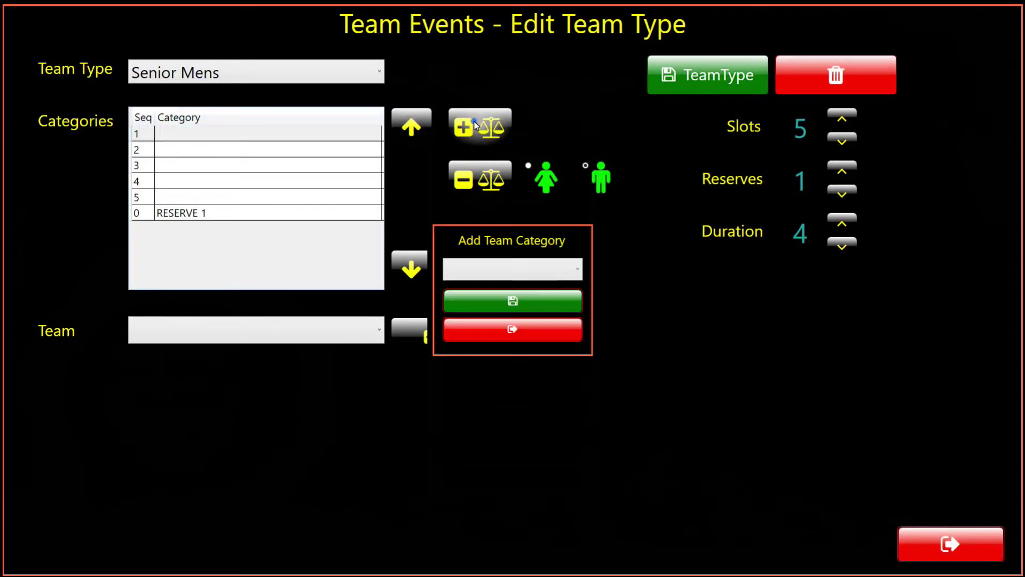
left_click(576, 268)
left_click(494, 290)
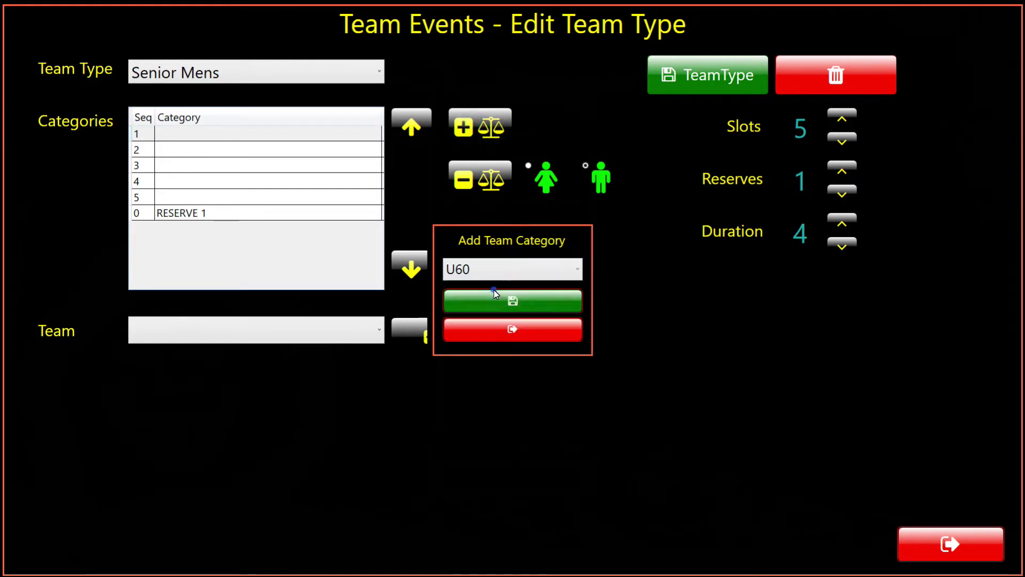
left_click(491, 299)
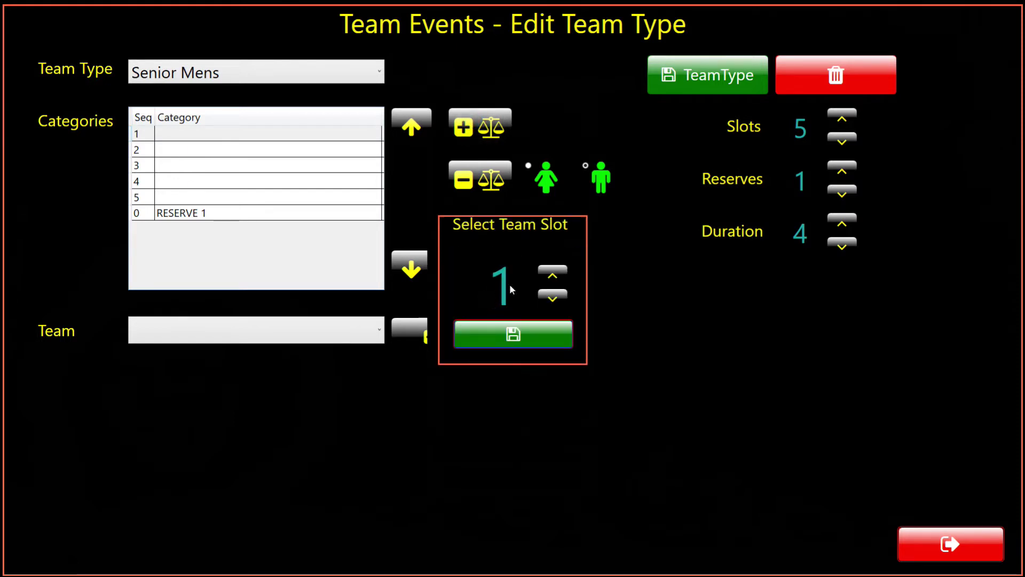
left_click(491, 336)
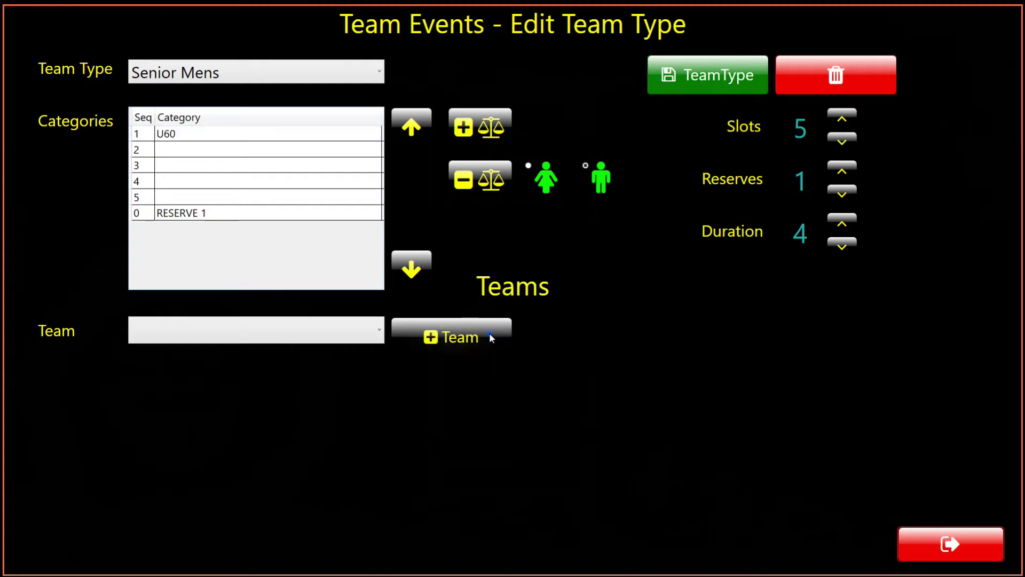
- Assign categories U66 and U73 to slots 2 and 3
left_click(300, 154)
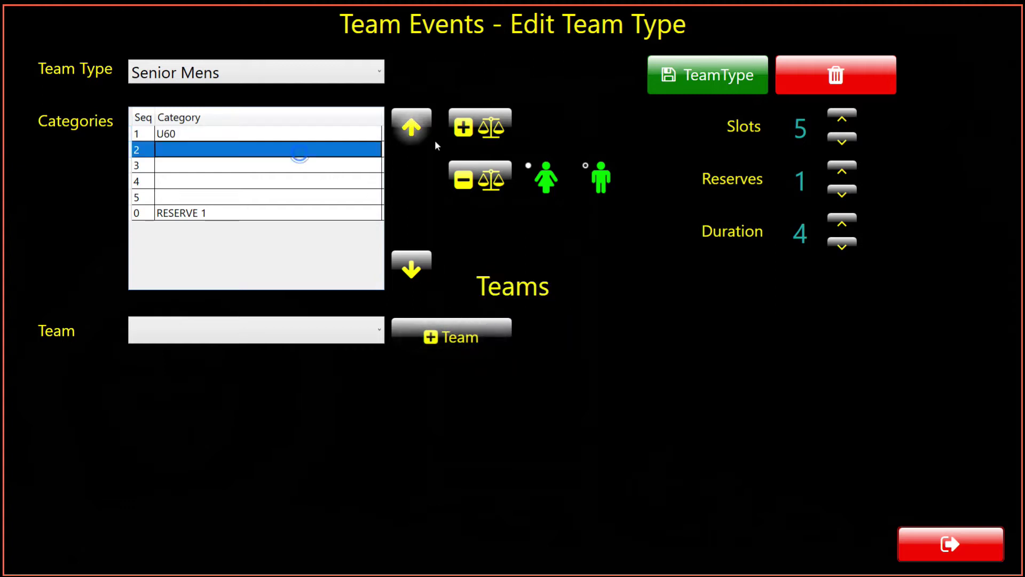
left_click(479, 129)
left_click(554, 268)
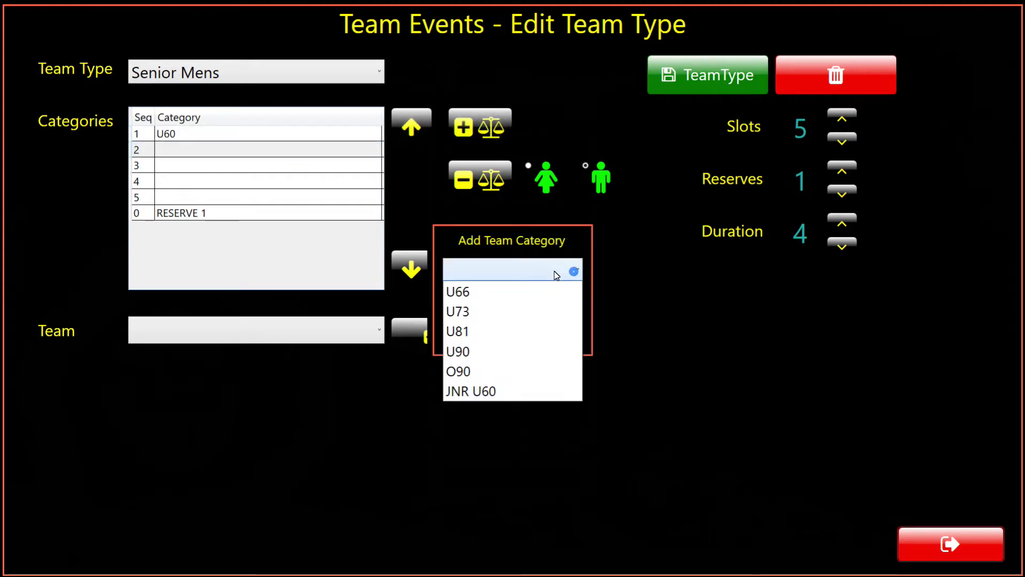
left_click(484, 295)
left_click(492, 301)
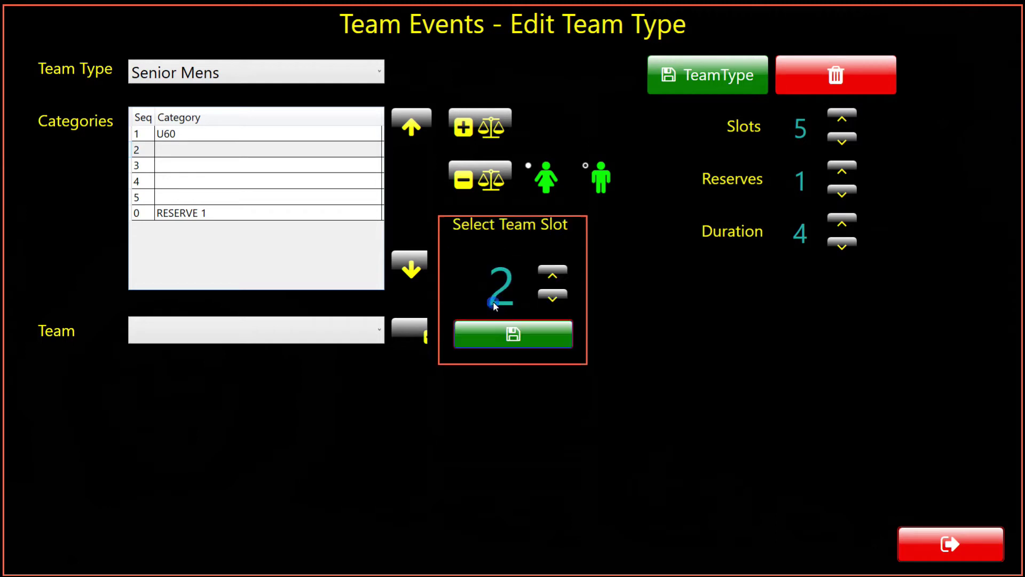
left_click(504, 333)
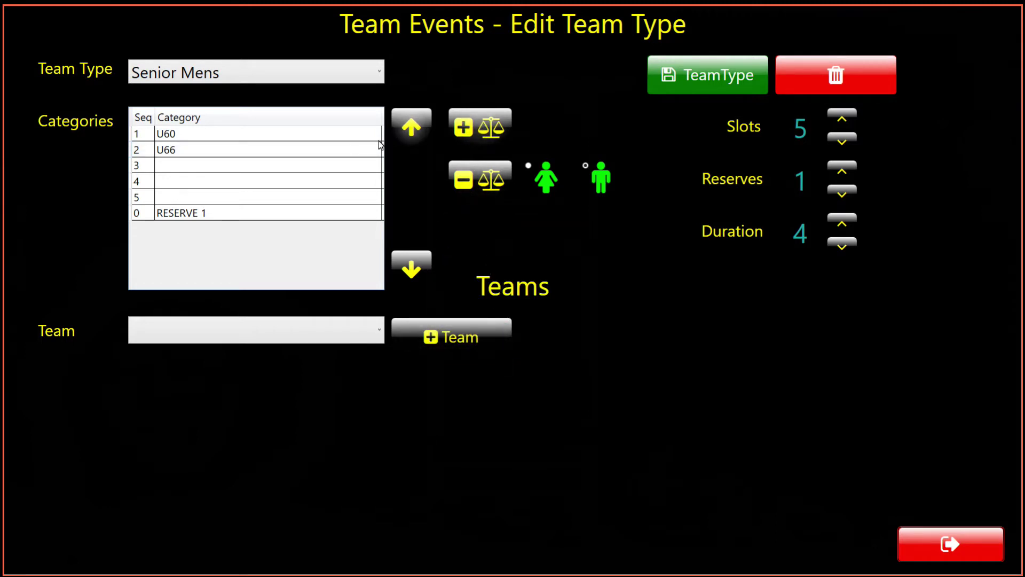
left_click(480, 128)
left_click(555, 271)
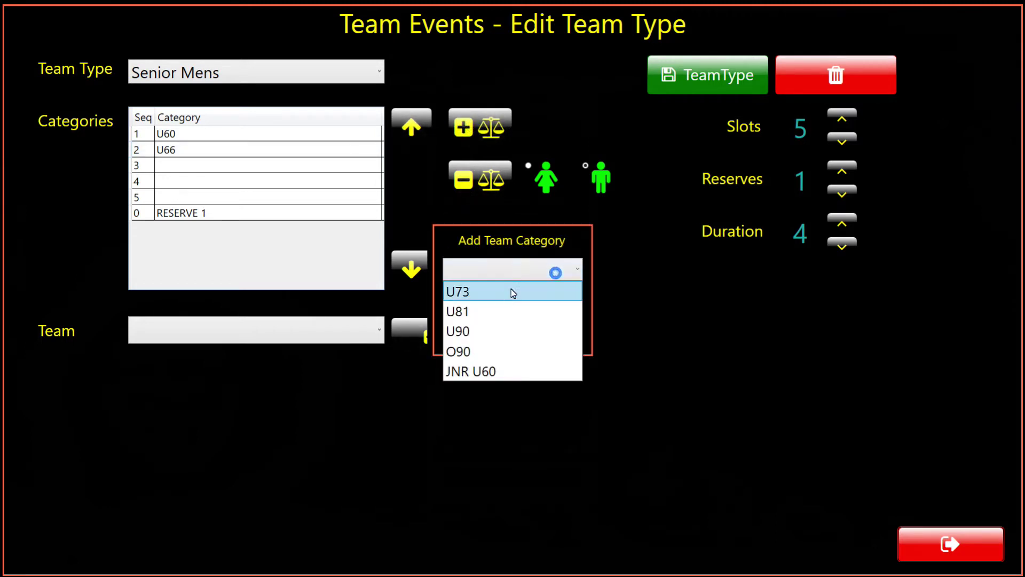
left_click(513, 293)
left_click(501, 301)
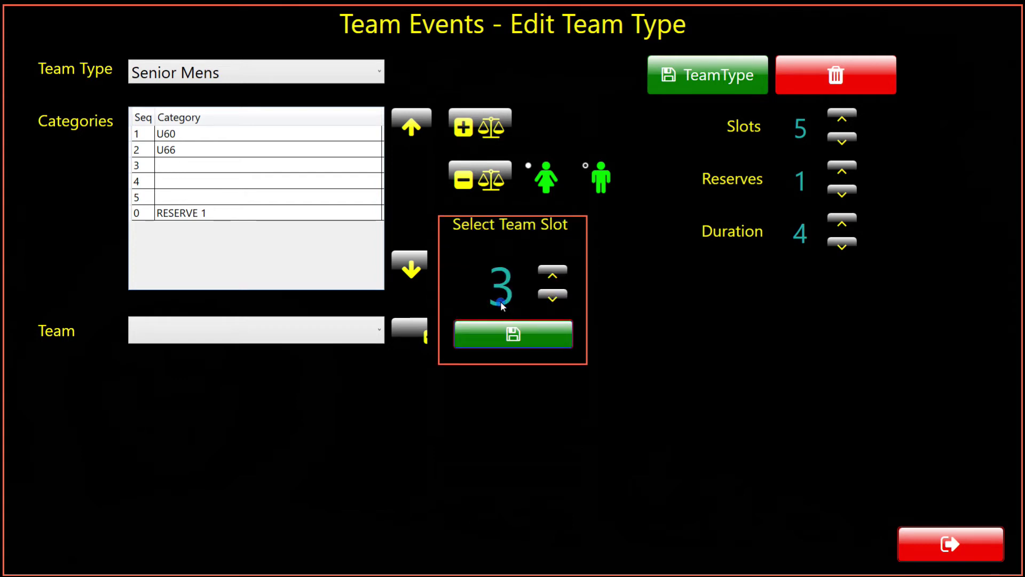
left_click(505, 335)
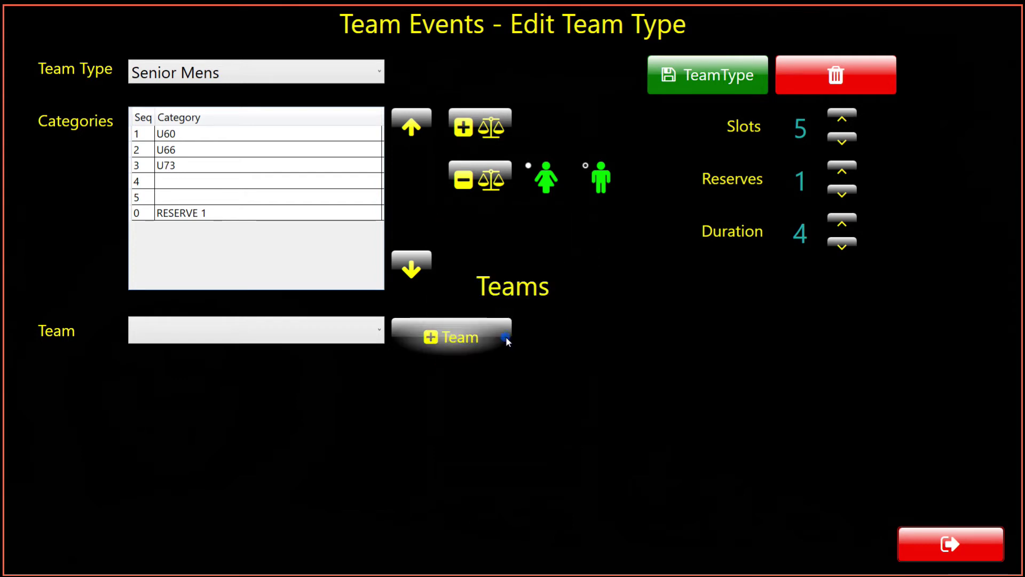
- Assign categories U81 and U90 to slots 4 and 5
left_click(483, 136)
left_click(552, 271)
left_click(491, 294)
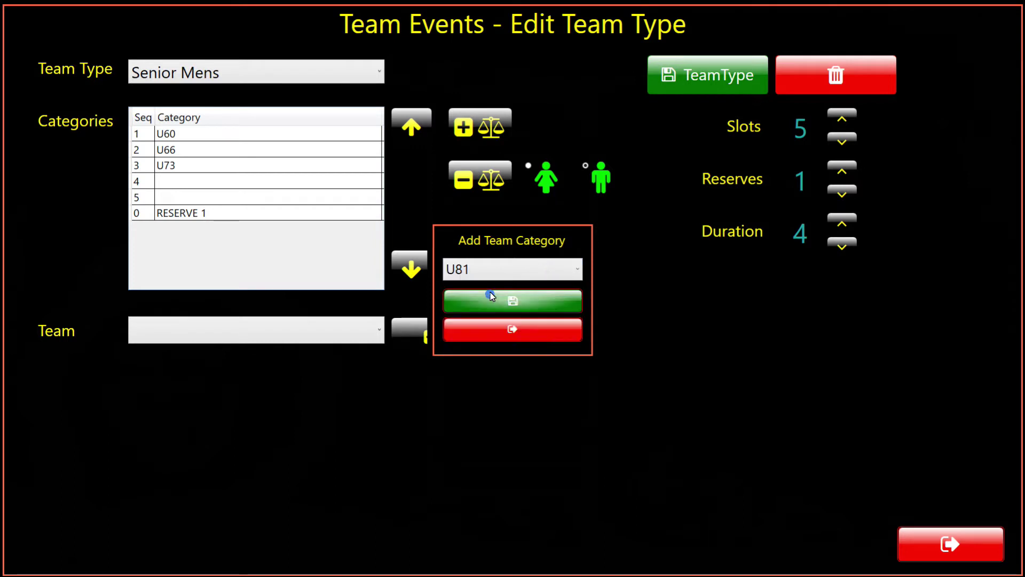
left_click(494, 299)
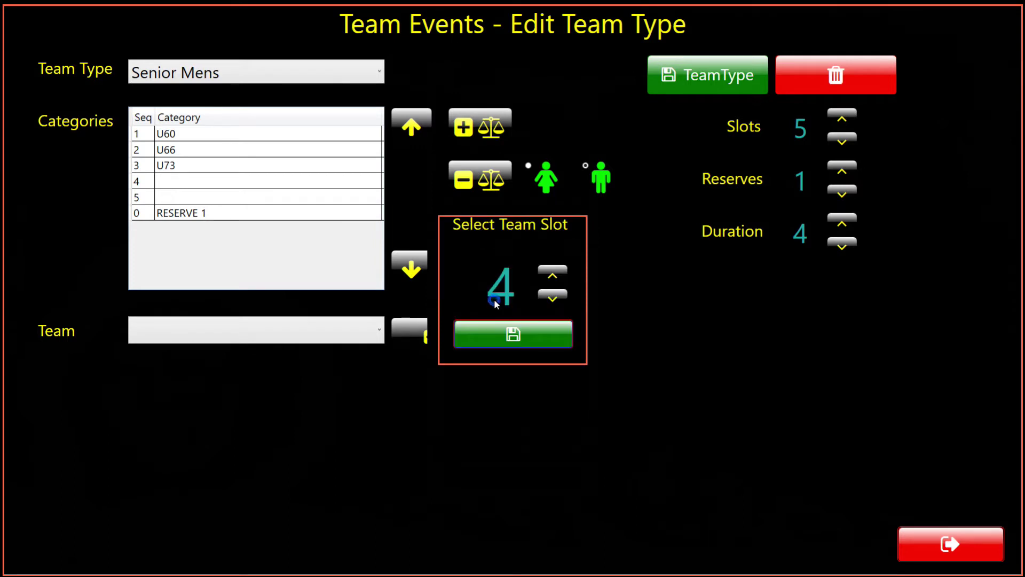
left_click(496, 331)
left_click(473, 129)
left_click(537, 271)
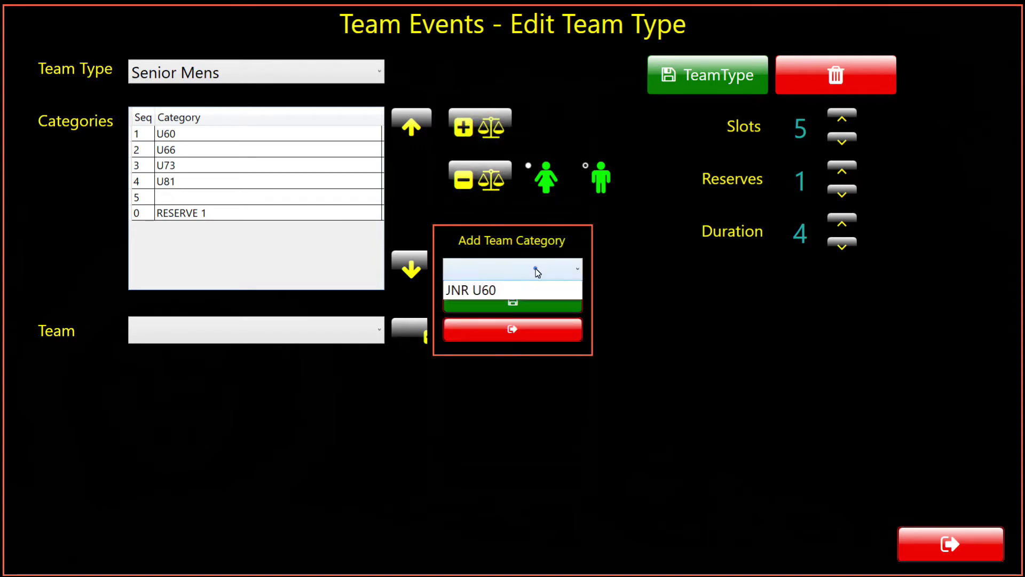
left_click(483, 295)
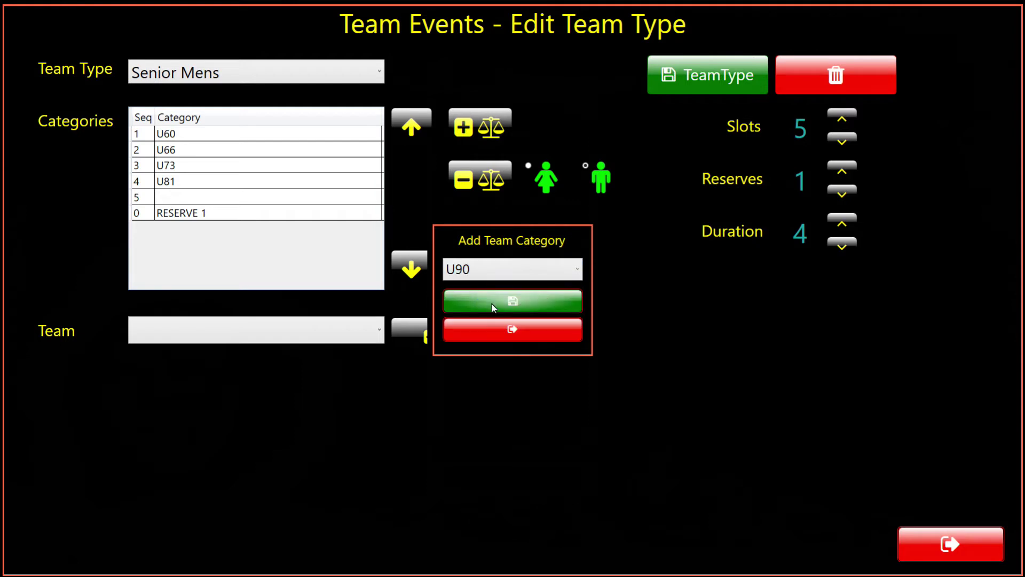
left_click(493, 306)
left_click(495, 335)
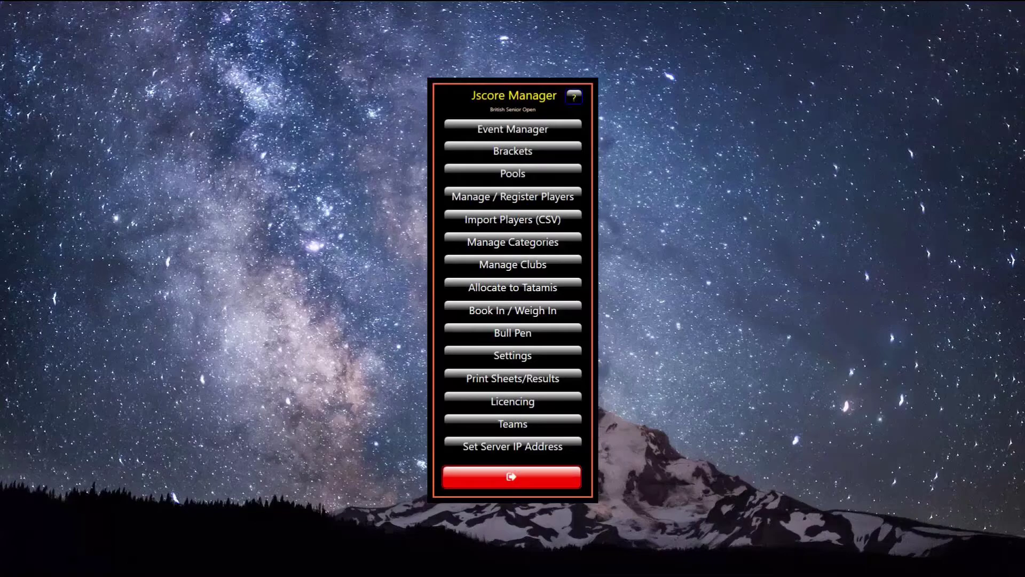
- Return to Teams and open the Add Team screen for Senior Mens
left_click(539, 425)
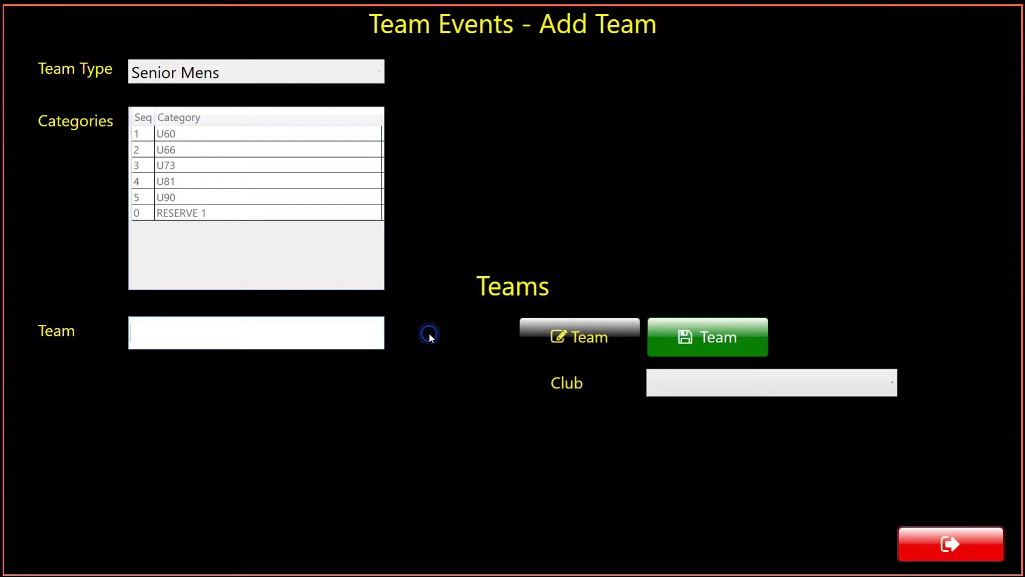
- Create a Senior Mens team for Coventry Judo Club, named after the club, and list saved teams
left_click(892, 383)
scroll(786, 353, "down", 1)
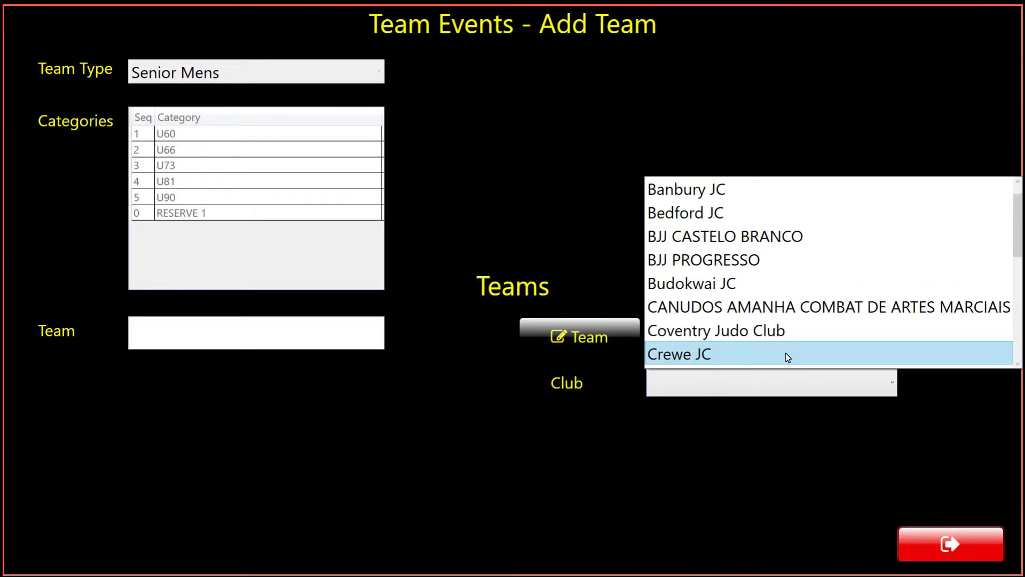
left_click(735, 330)
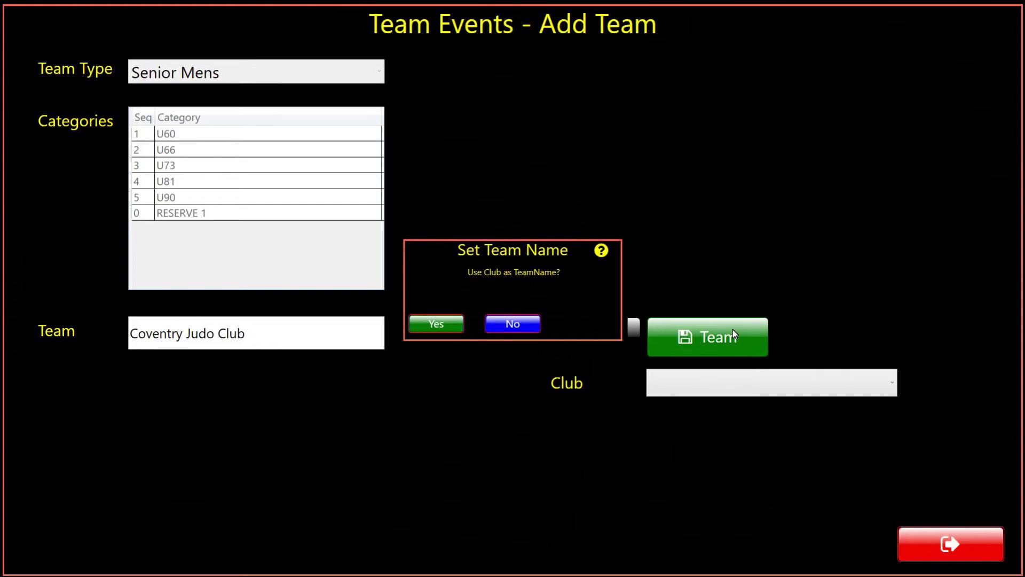
left_click(733, 331)
left_click(377, 332)
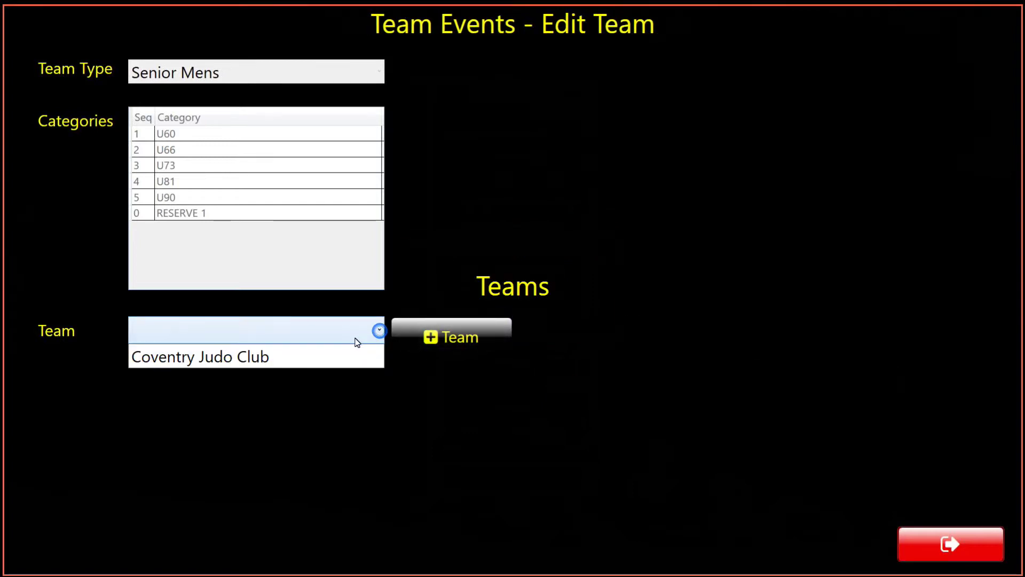
- Select Coventry Judo Club in the Team dropdown to edit its members
left_click(336, 355)
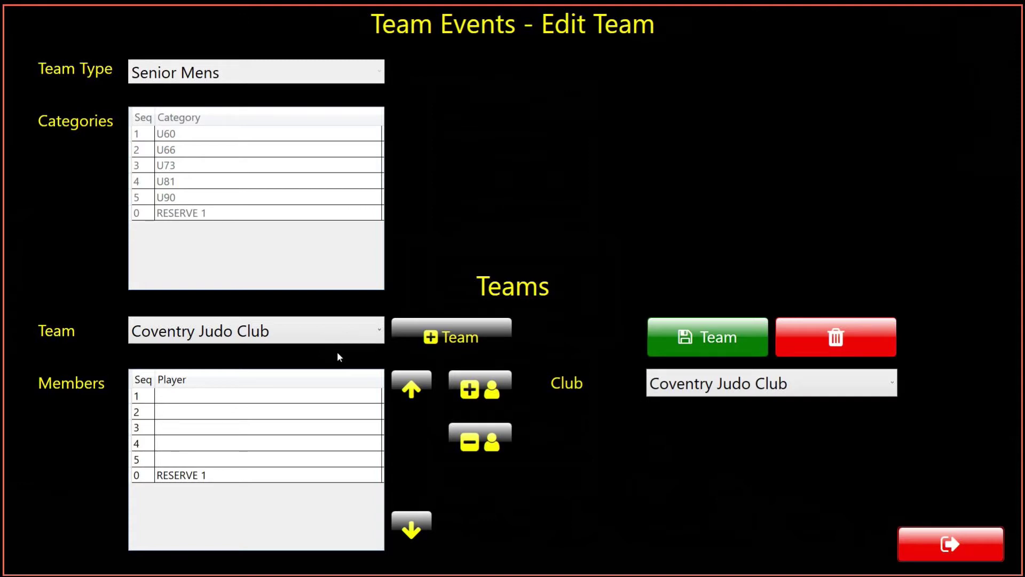
- Add the club's U60 and U66 players to member slots 1 and 2
left_click(360, 395)
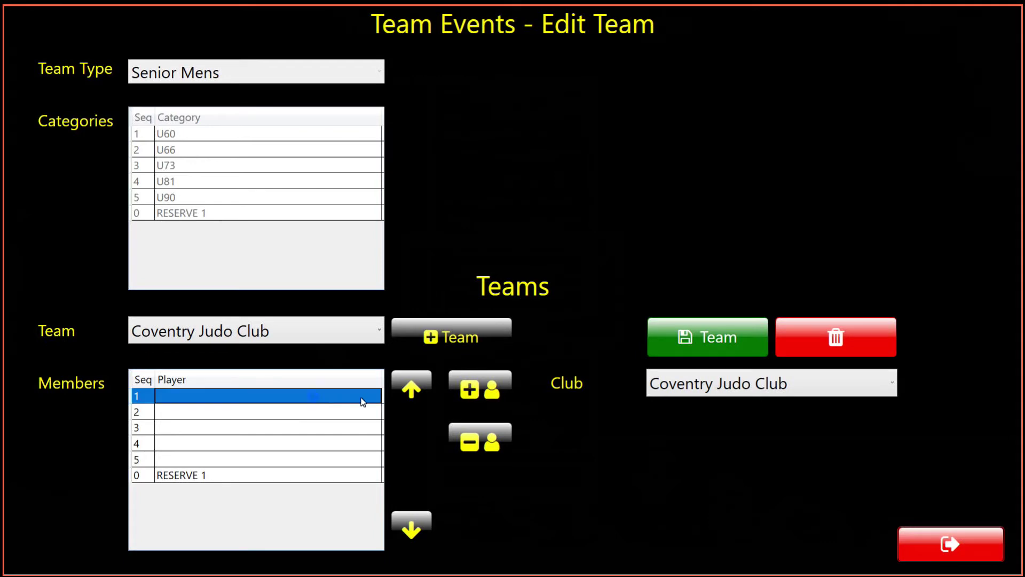
left_click(493, 384)
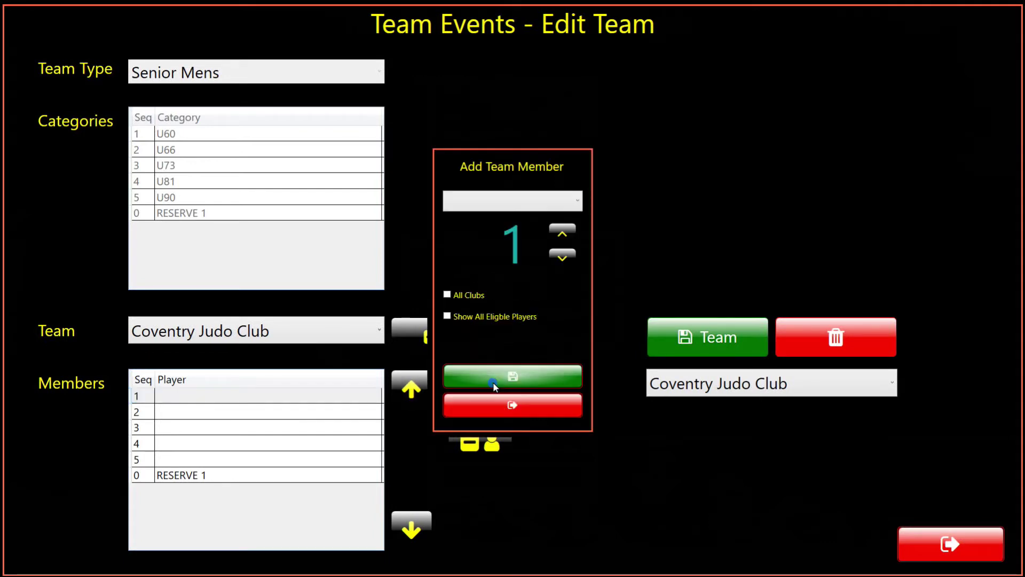
left_click(577, 200)
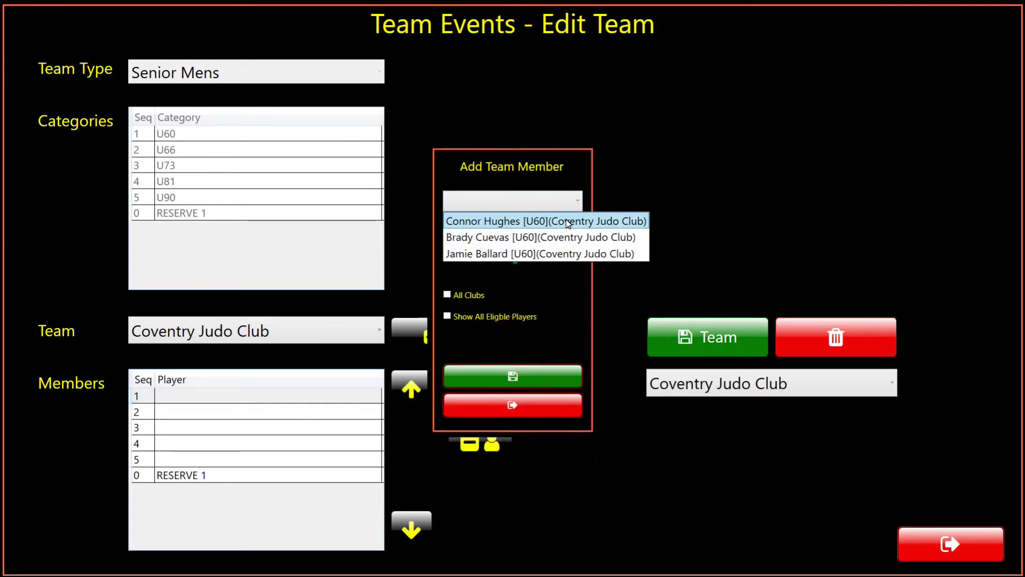
left_click(565, 222)
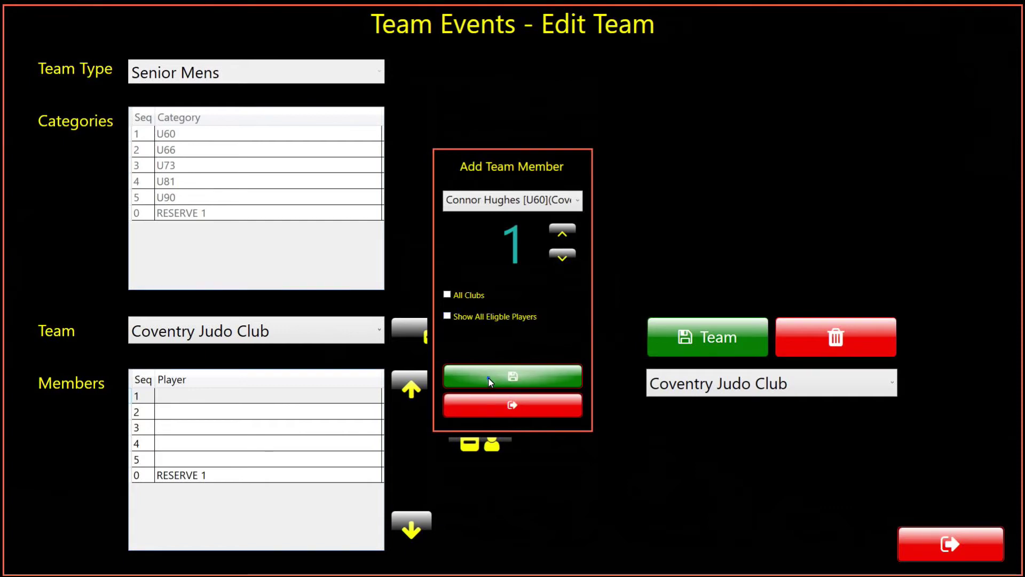
left_click(489, 378)
left_click(314, 415)
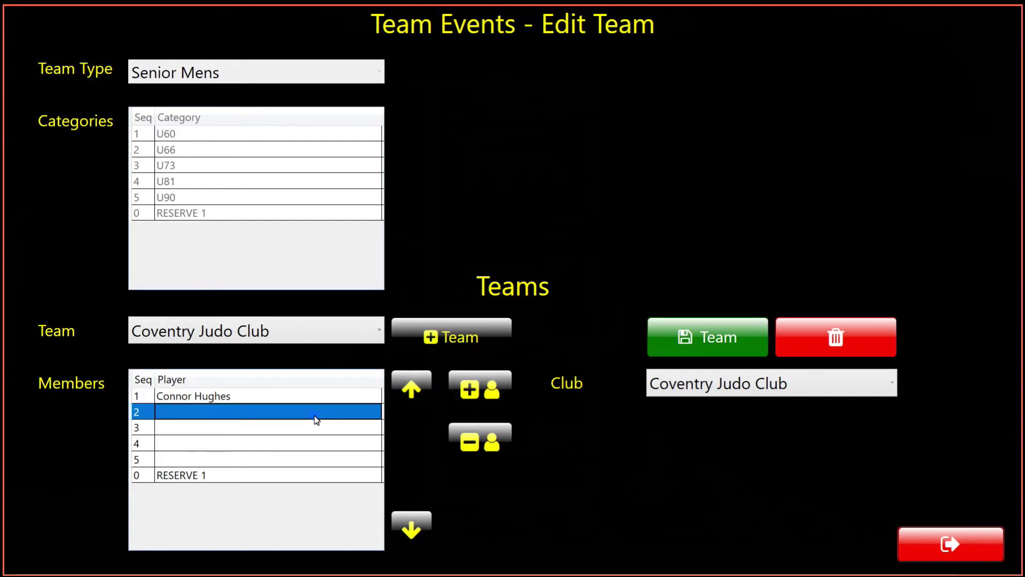
left_click(479, 385)
left_click(571, 202)
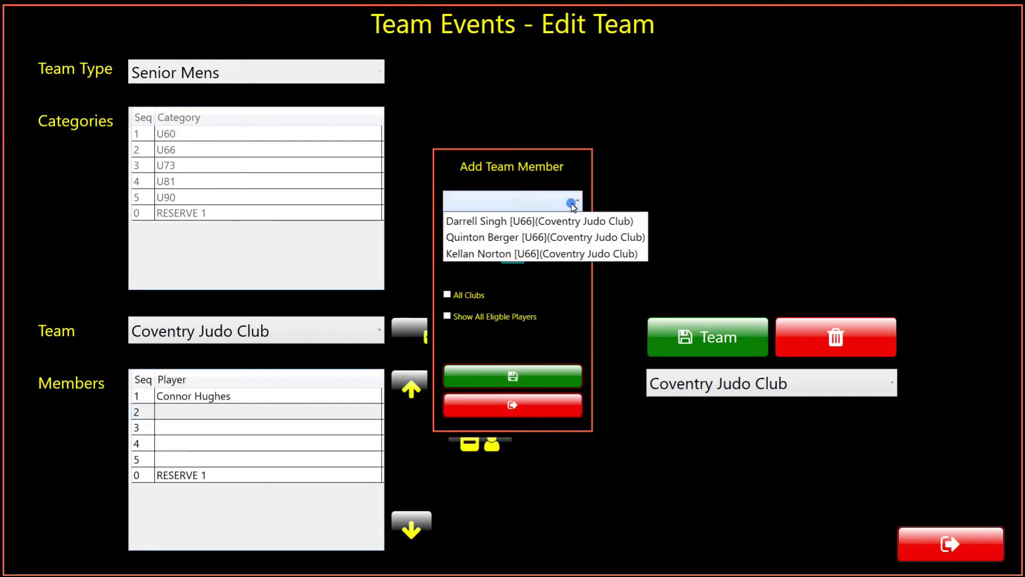
left_click(561, 224)
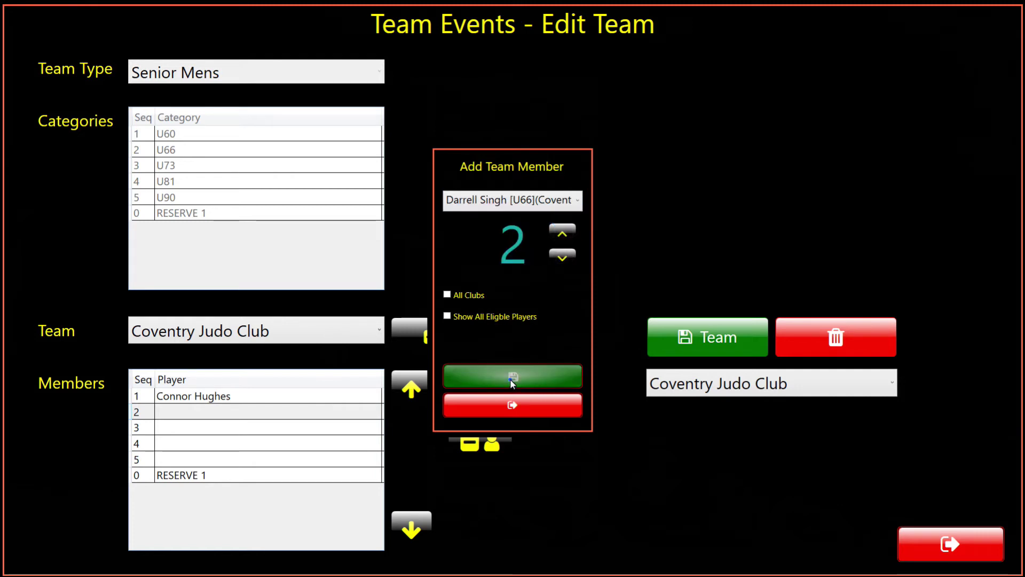
left_click(511, 378)
- Add the club's U73 and U81 players to member slots 3 and 4
left_click(350, 430)
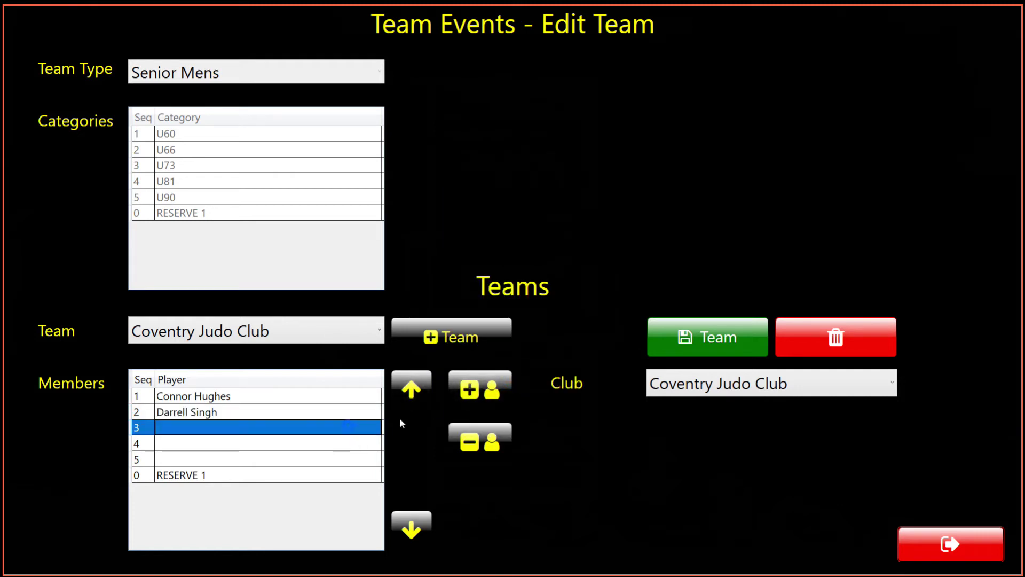
left_click(479, 385)
left_click(569, 202)
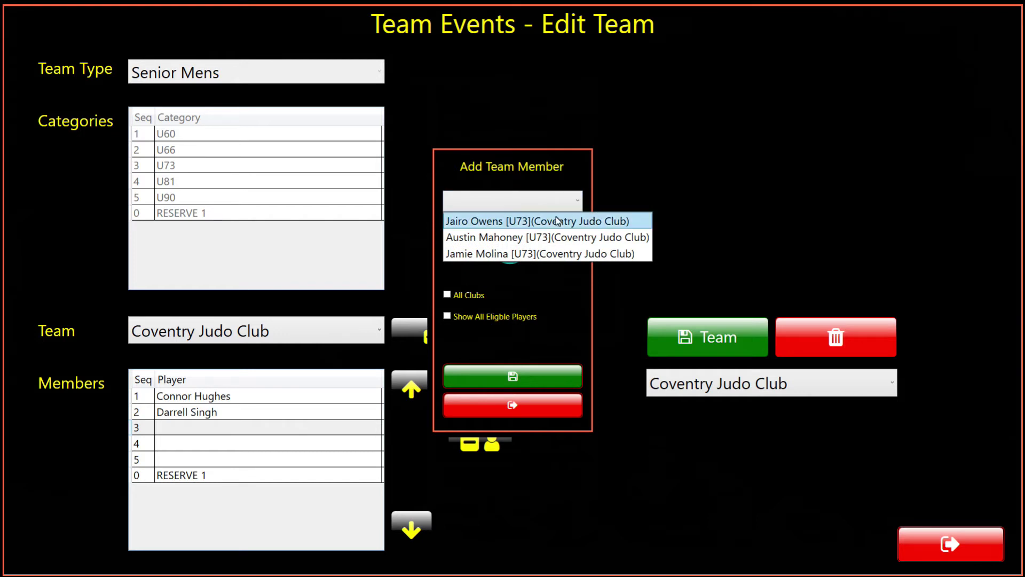
left_click(561, 220)
left_click(523, 376)
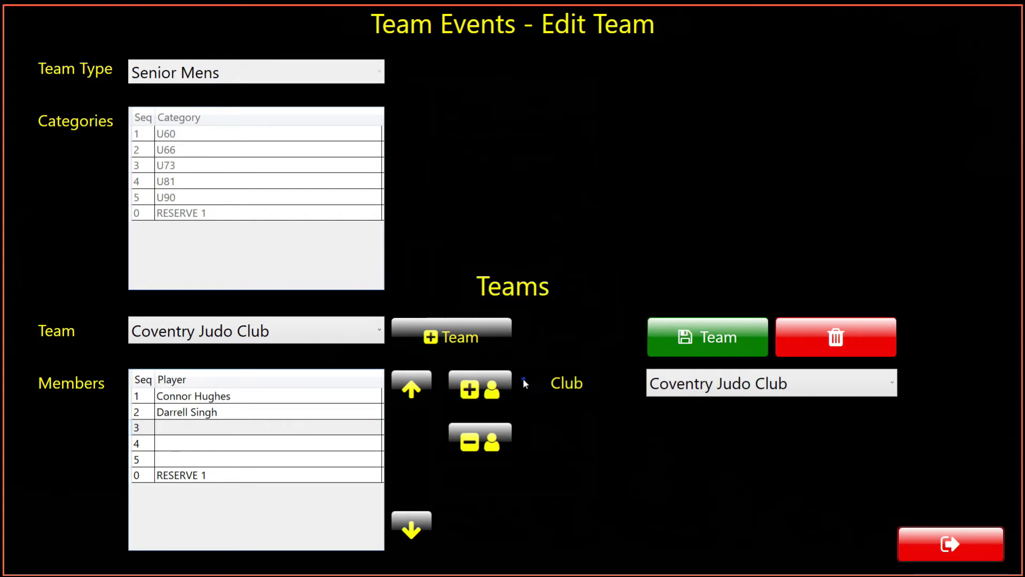
left_click(335, 444)
left_click(483, 392)
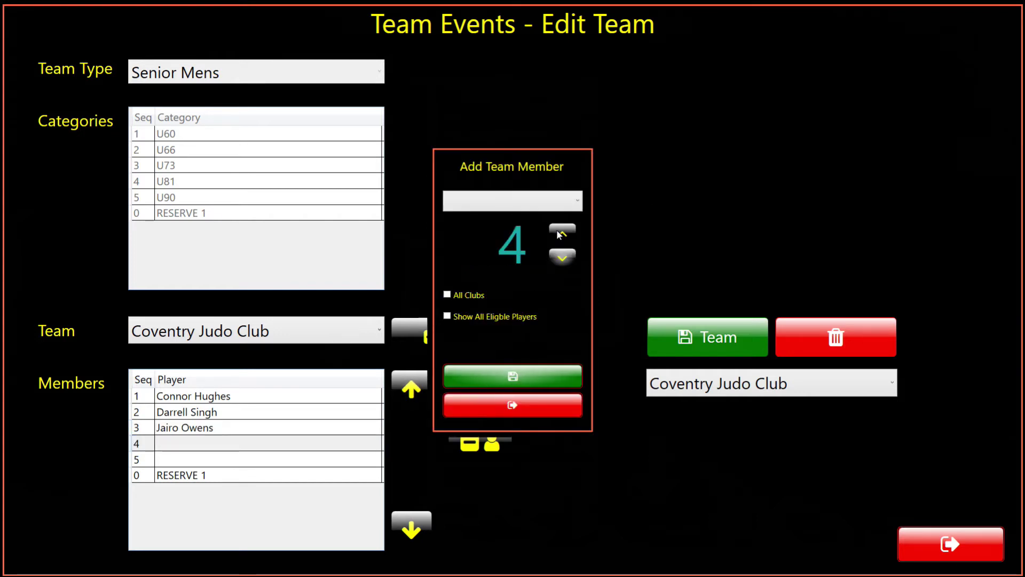
left_click(570, 198)
left_click(526, 221)
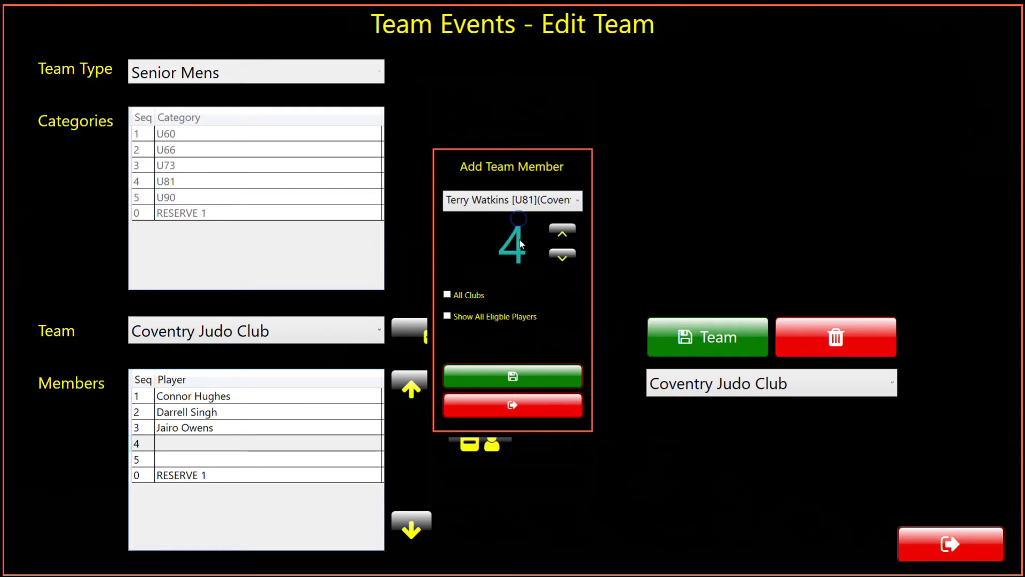
left_click(503, 374)
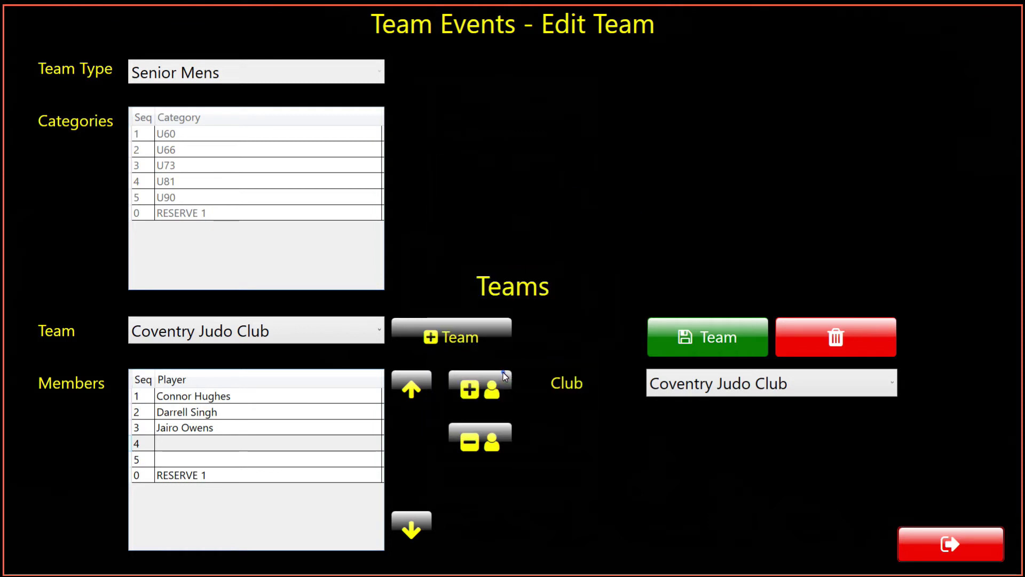
- Add the club's U90 player to member slot 5
left_click(315, 460)
left_click(479, 386)
left_click(534, 202)
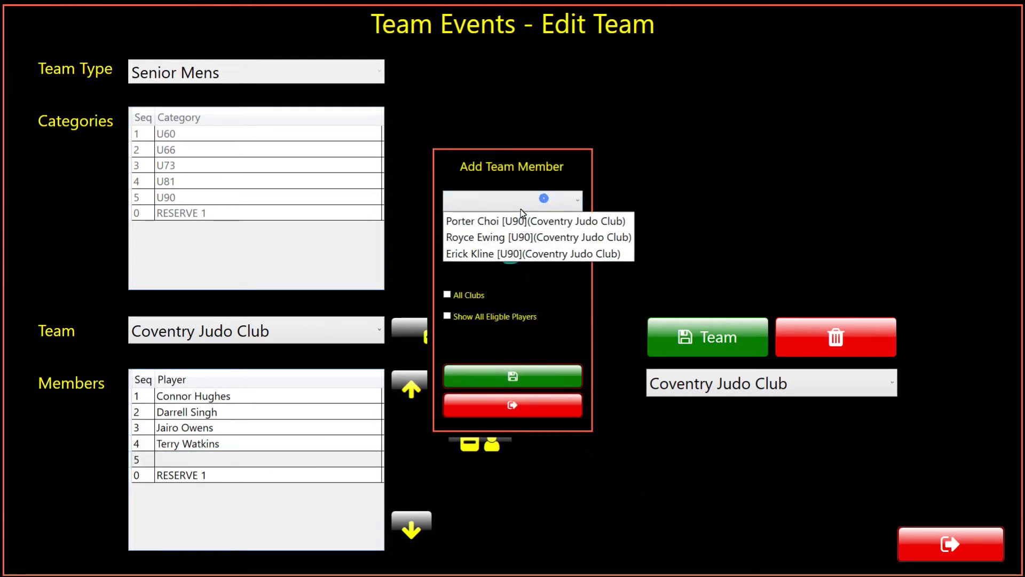
left_click(503, 220)
left_click(520, 373)
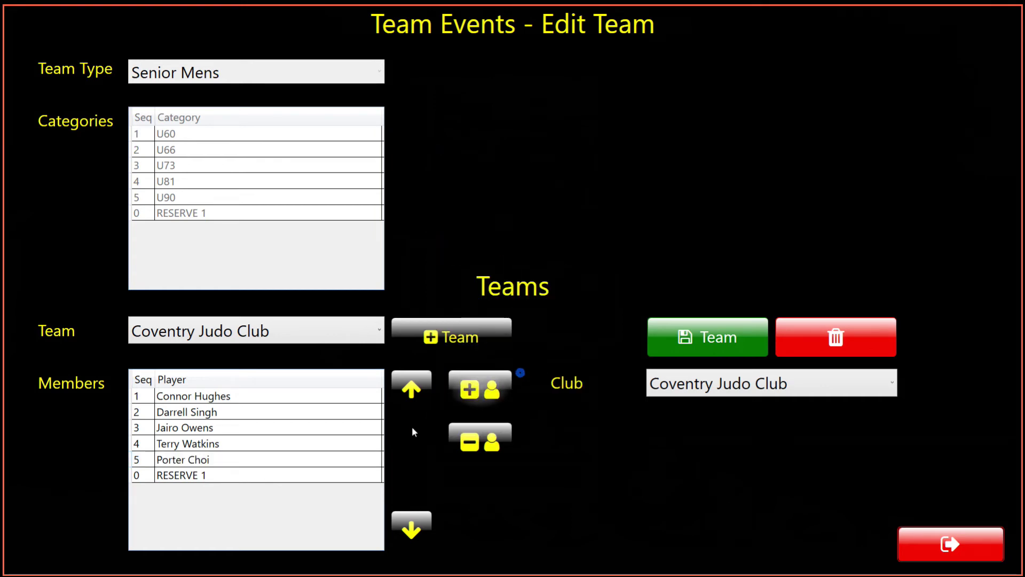
- With All Clubs and Show All Eligible Players ticked, add the Banbury JC U60 player as RESERVE 1
left_click(309, 475)
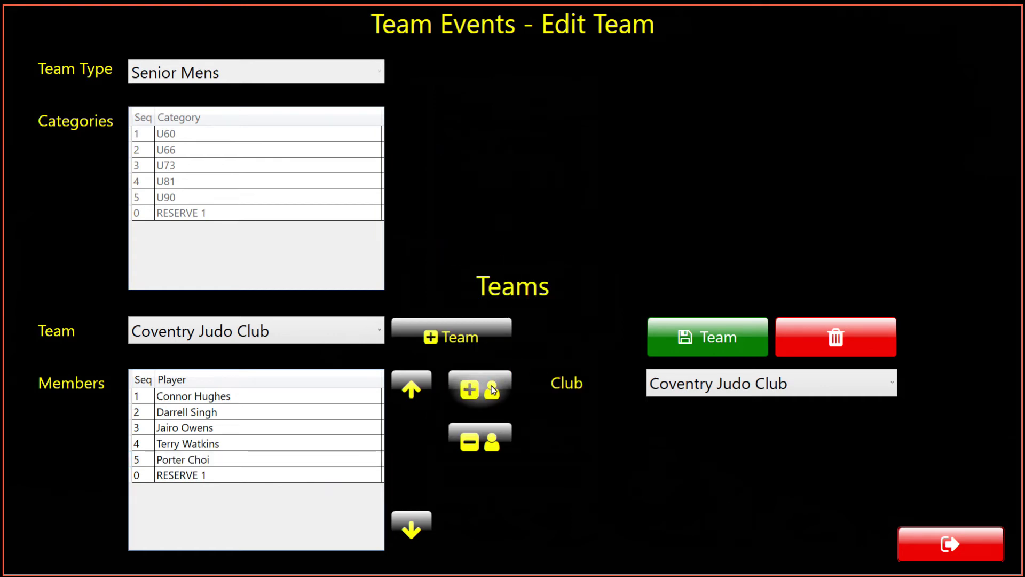
left_click(491, 385)
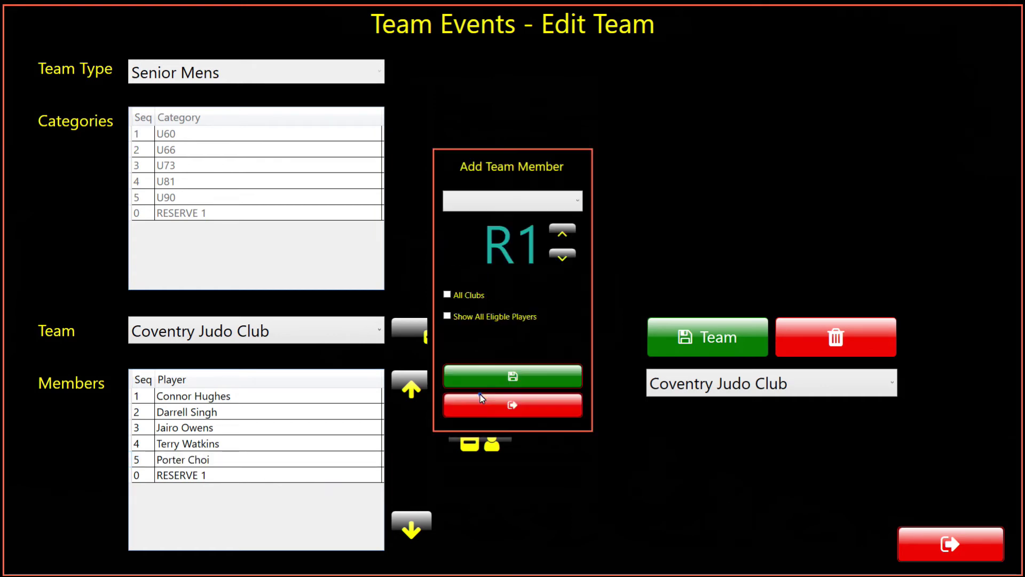
left_click(570, 203)
left_click(572, 205)
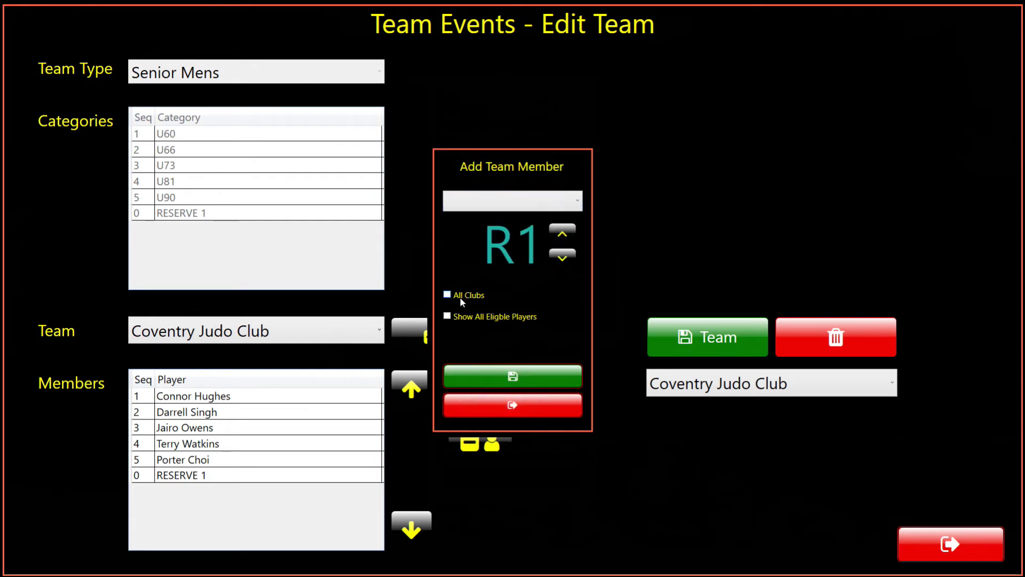
left_click(450, 317)
left_click(571, 202)
left_click(571, 206)
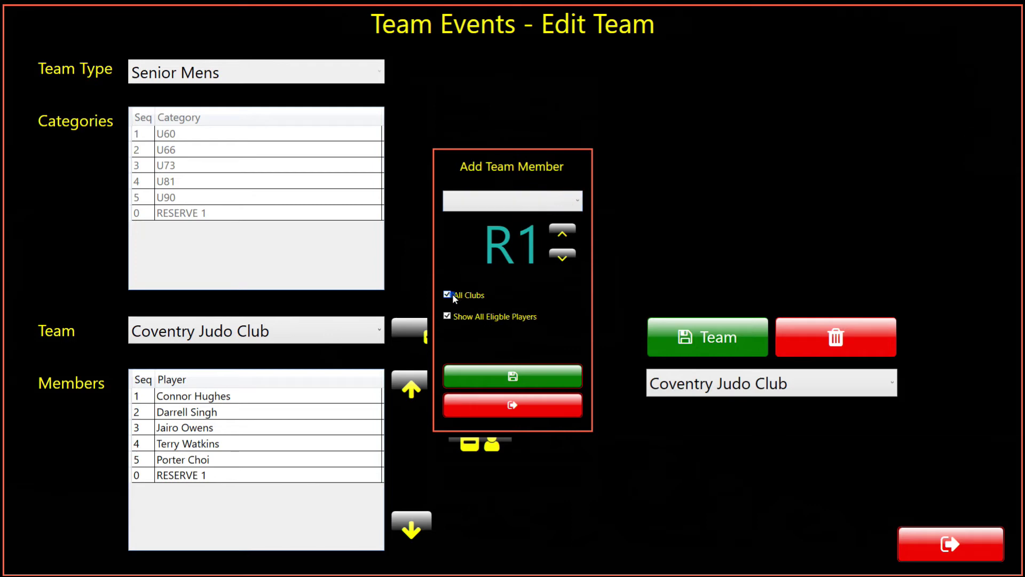
left_click(451, 294)
left_click(572, 199)
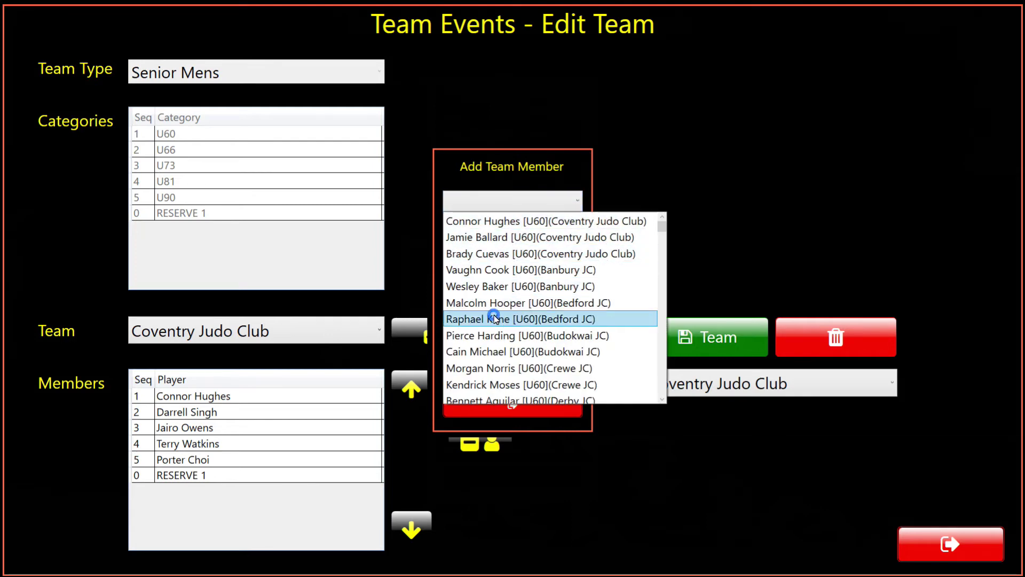
left_click(497, 286)
left_click(524, 376)
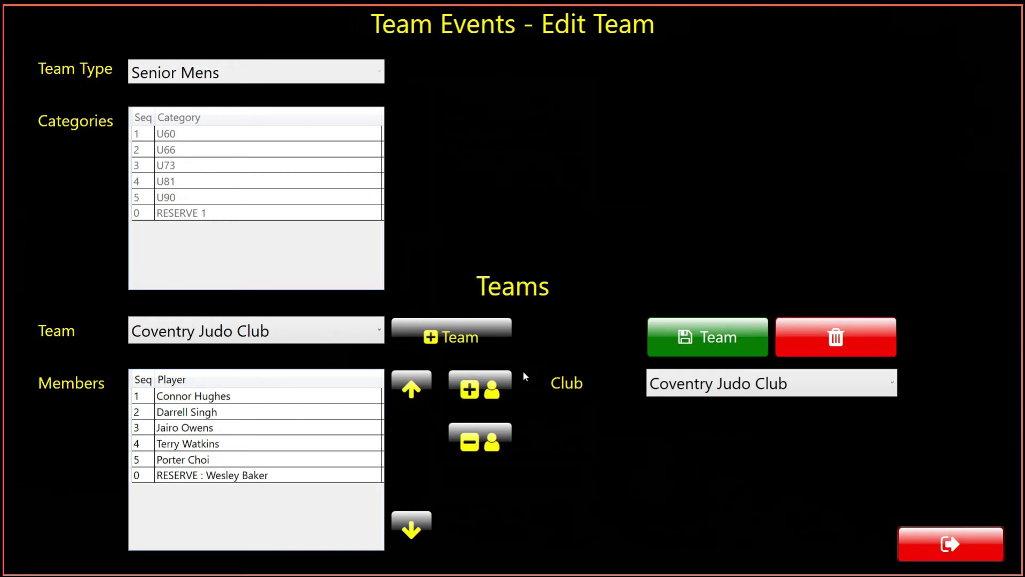
- Save the Coventry Judo Club team and start a new team with club Crewe JC
left_click(715, 341)
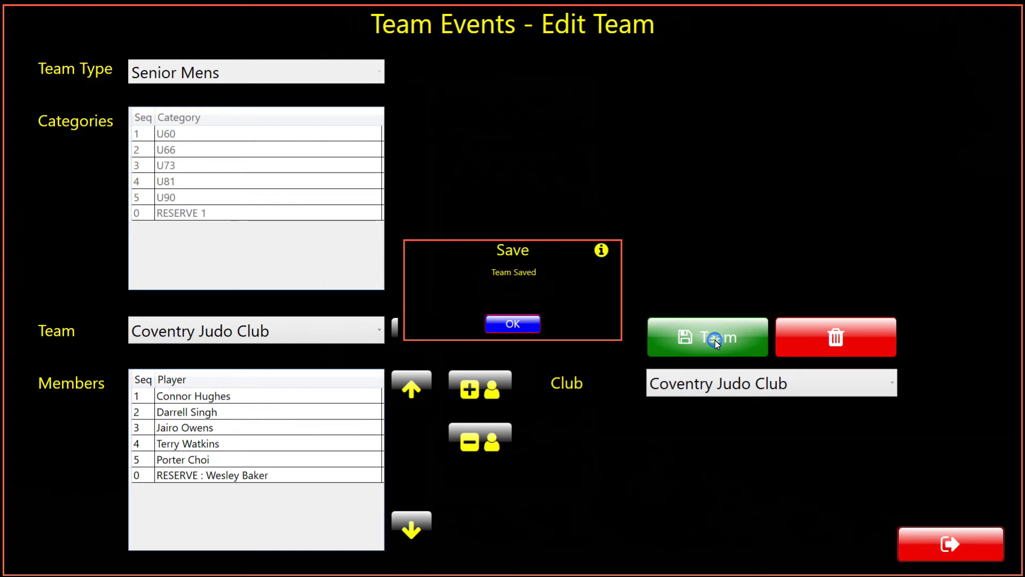
left_click(521, 322)
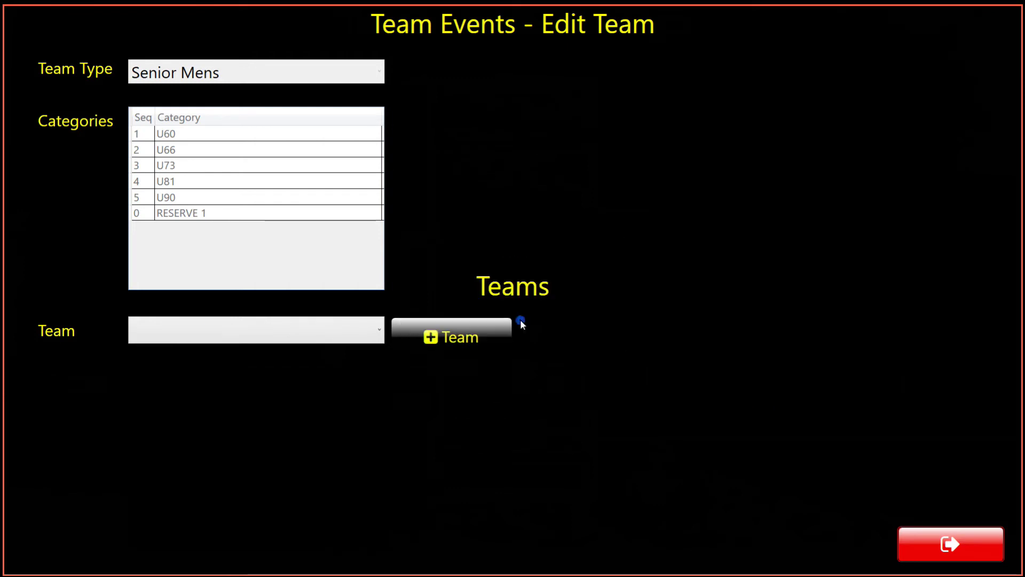
left_click(431, 344)
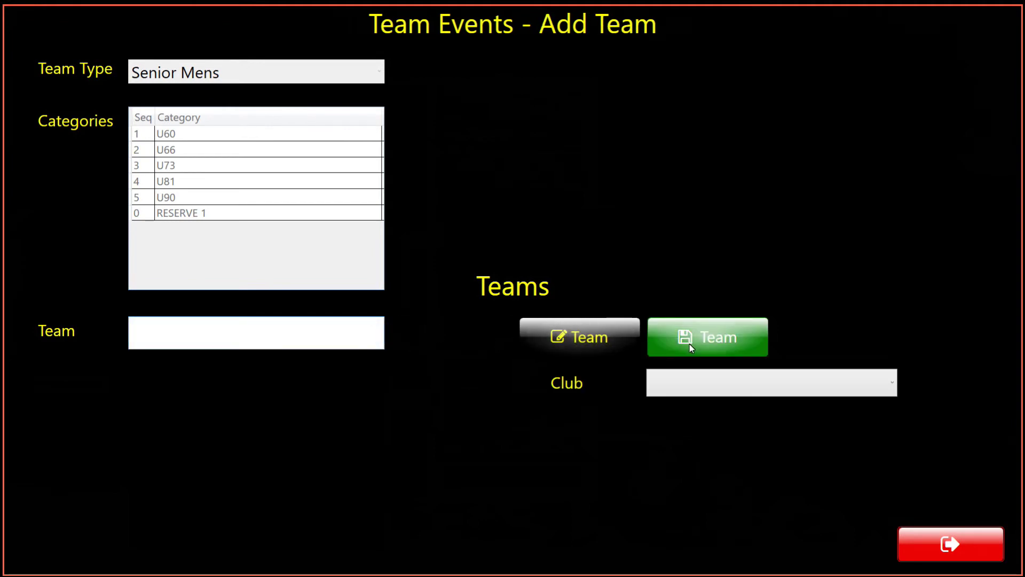
left_click(852, 382)
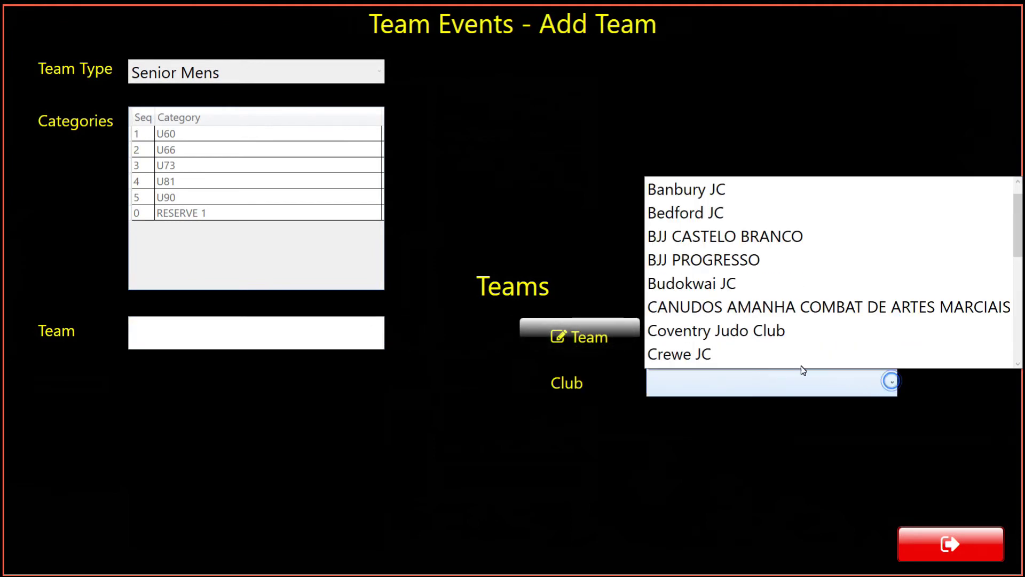
left_click(748, 338)
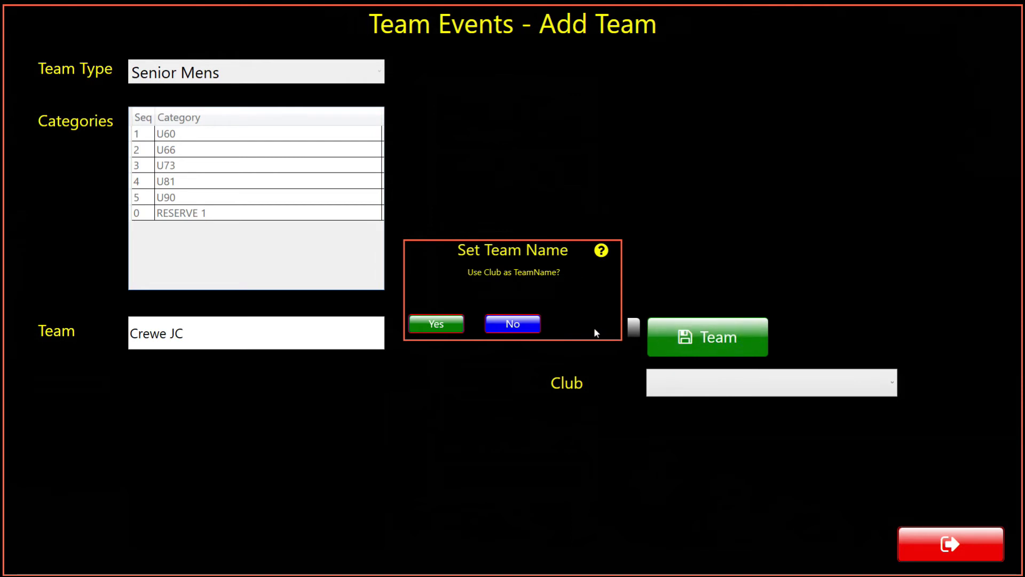
- Create the Crewe JC team named after its club and open it for editing
left_click(437, 331)
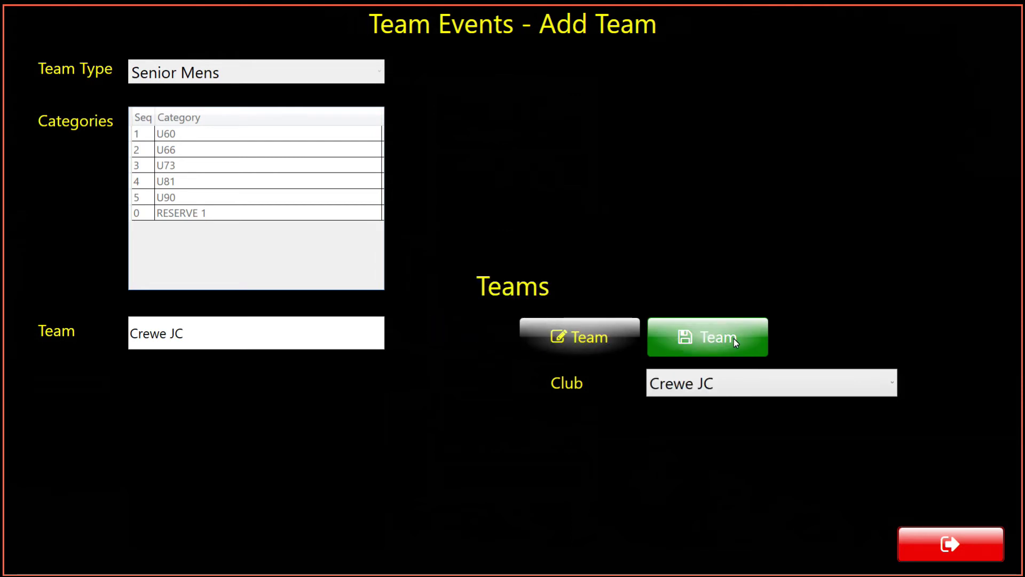
left_click(733, 338)
left_click(513, 324)
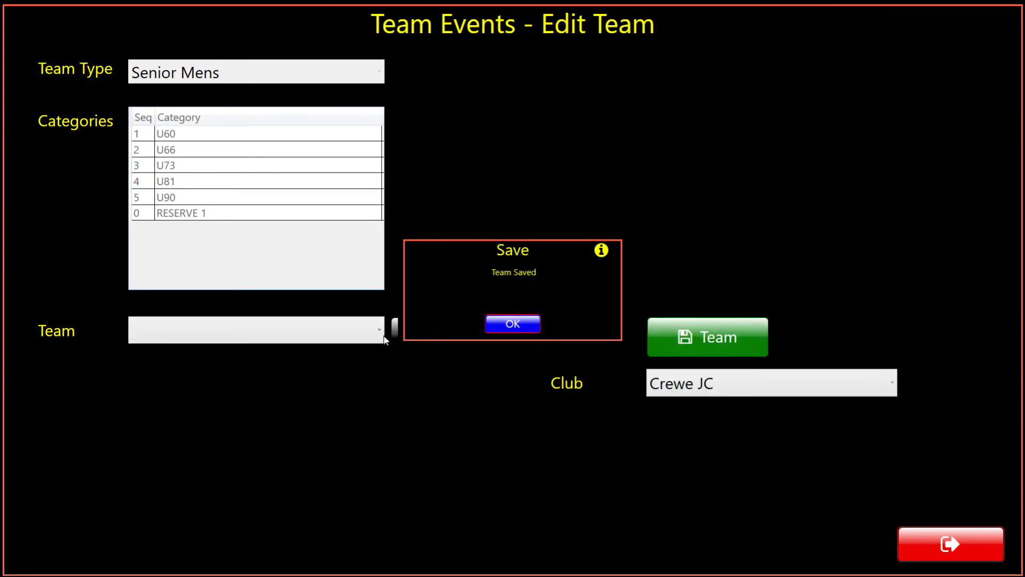
left_click(379, 338)
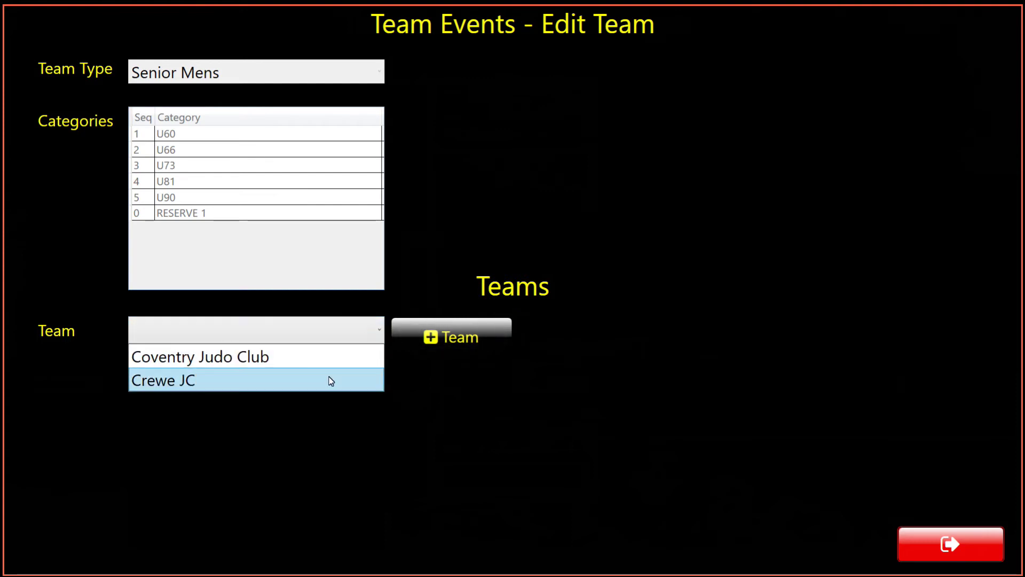
left_click(328, 379)
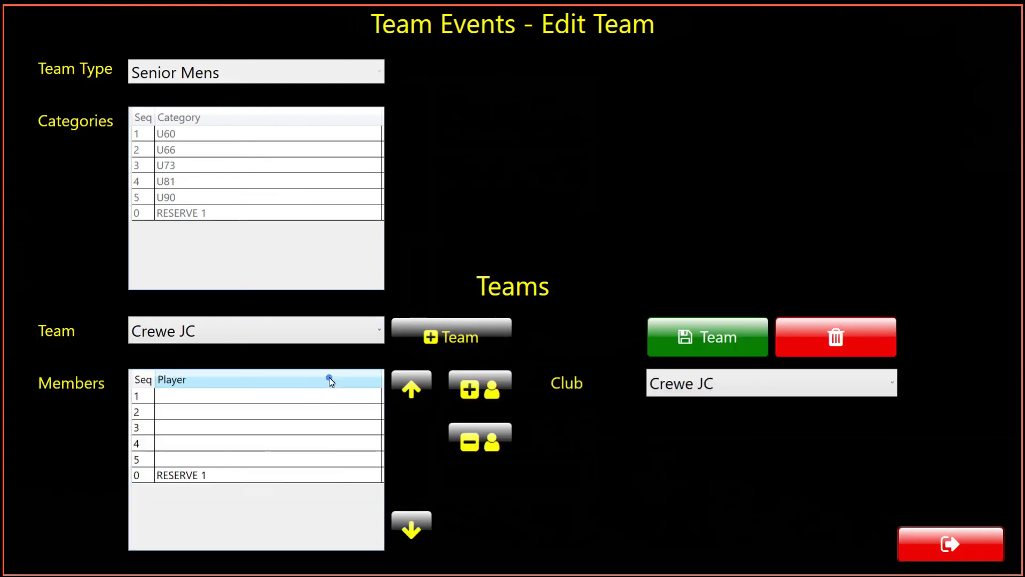
- Add Crewe JC's U60 and U66 players to member slots 1 and 2
left_click(367, 396)
left_click(466, 386)
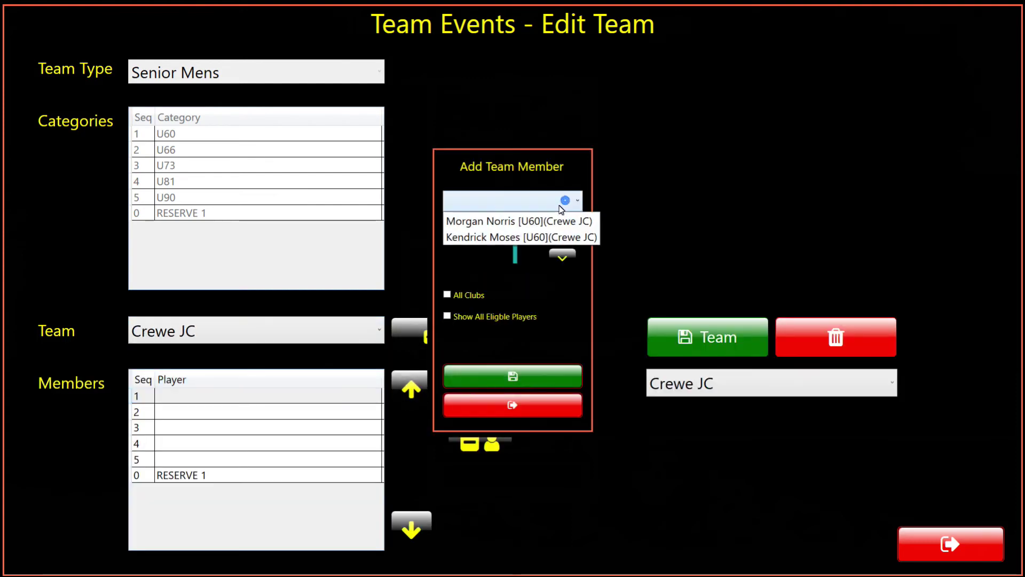
left_click(540, 221)
left_click(498, 373)
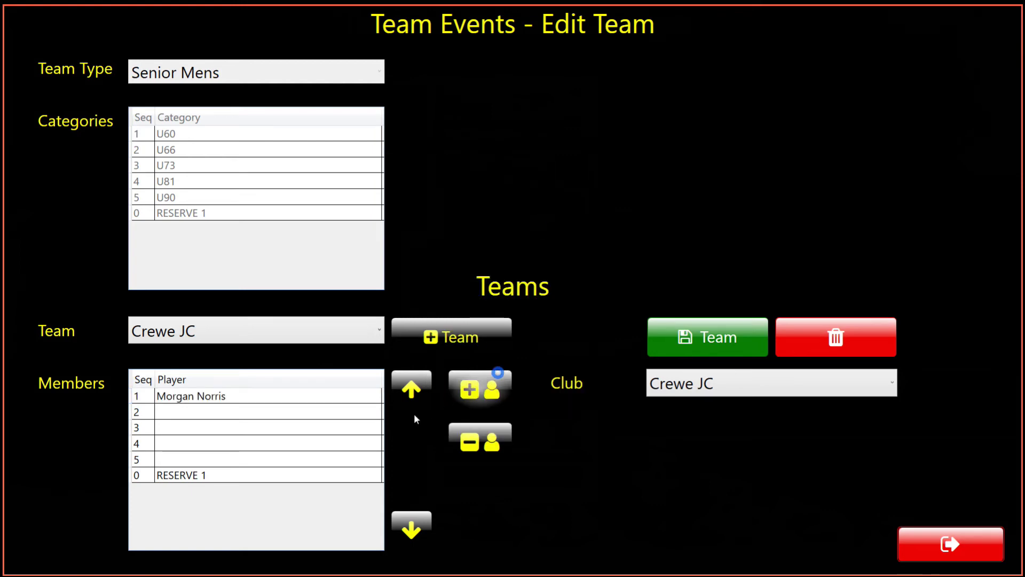
left_click(368, 411)
left_click(480, 397)
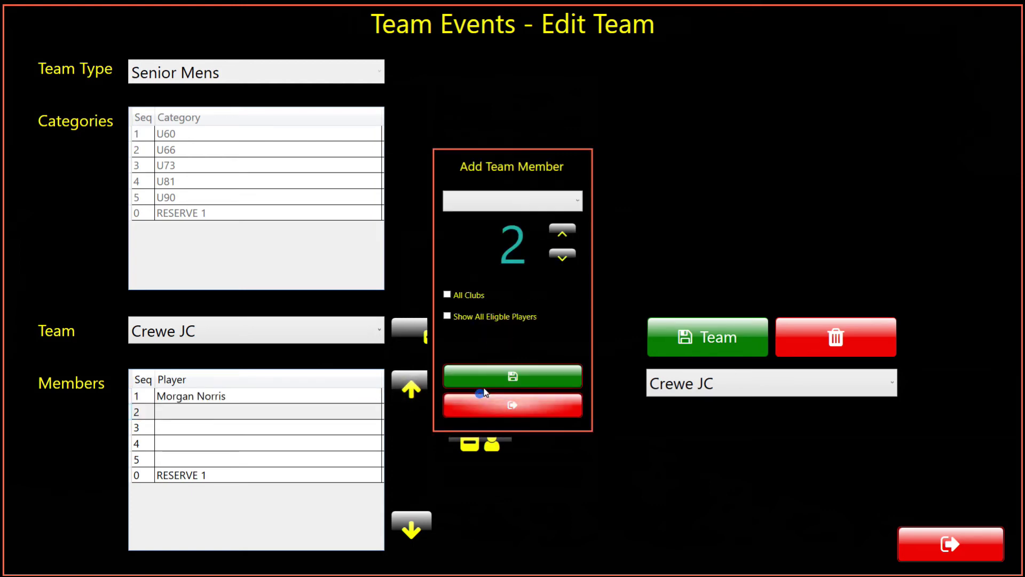
left_click(576, 204)
left_click(512, 220)
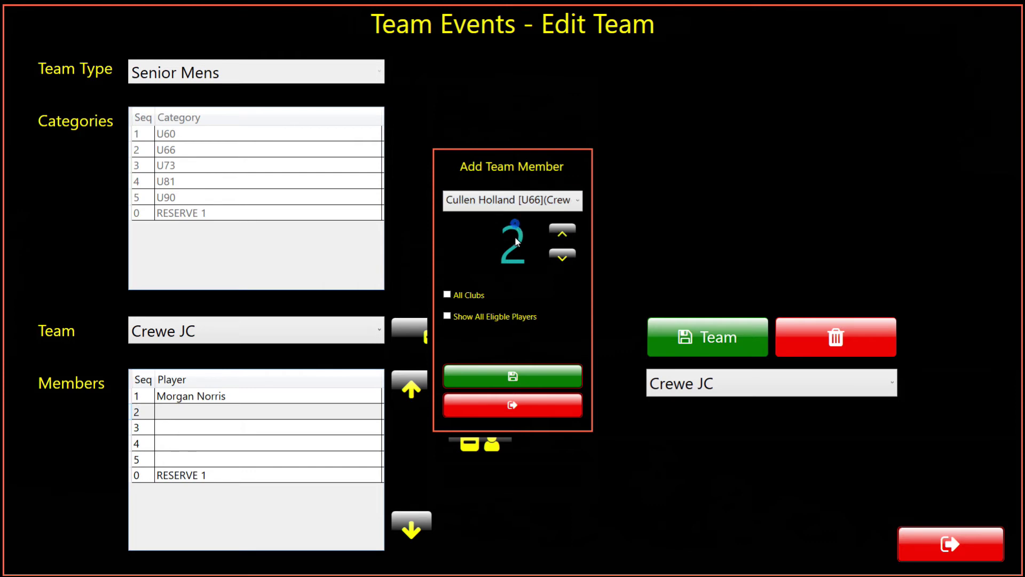
left_click(512, 374)
- Add Crewe JC's U73 and U81 players to member slots 3 and 4
left_click(367, 427)
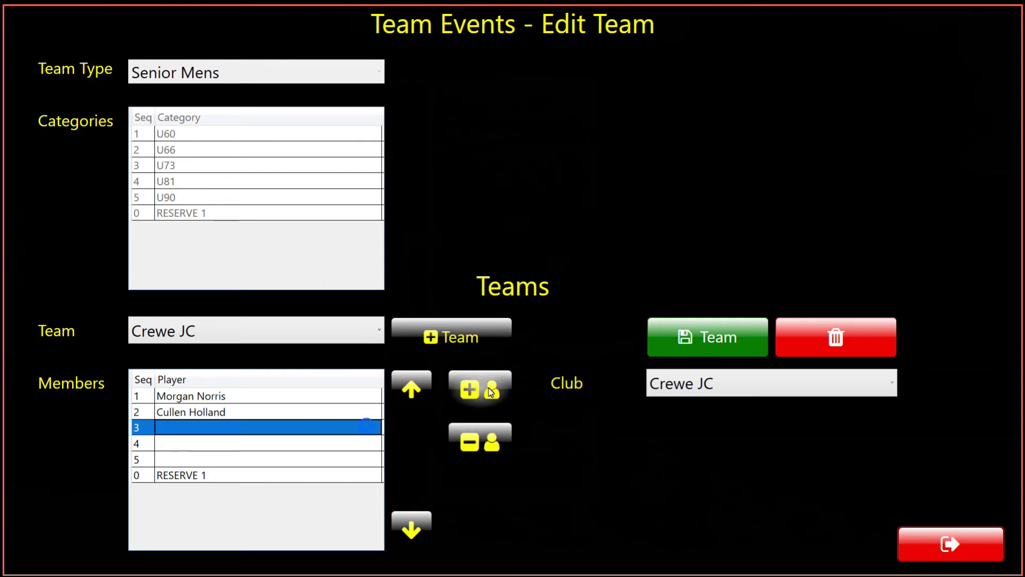
left_click(479, 393)
left_click(569, 203)
left_click(513, 219)
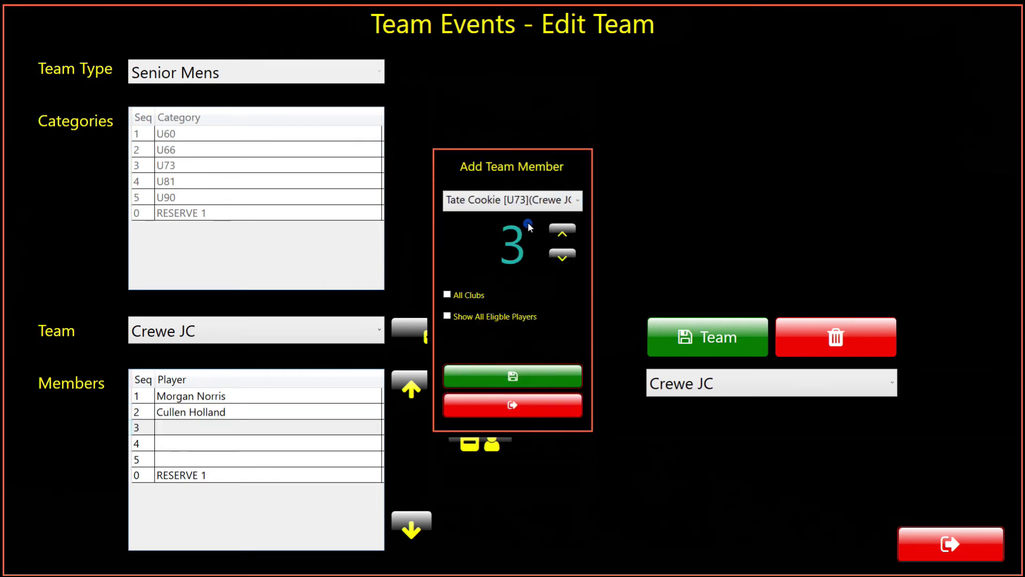
left_click(515, 374)
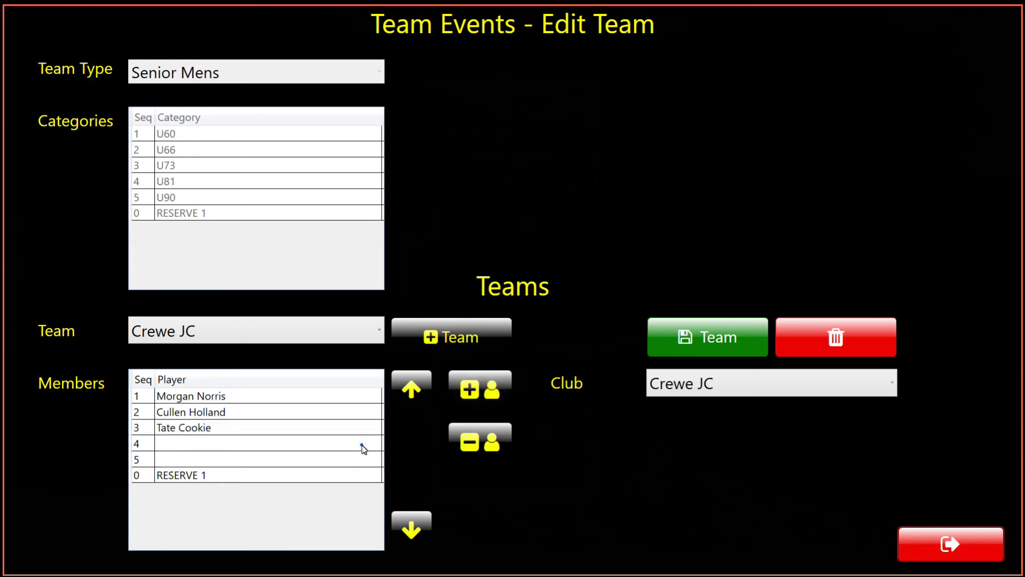
left_click(361, 444)
left_click(491, 394)
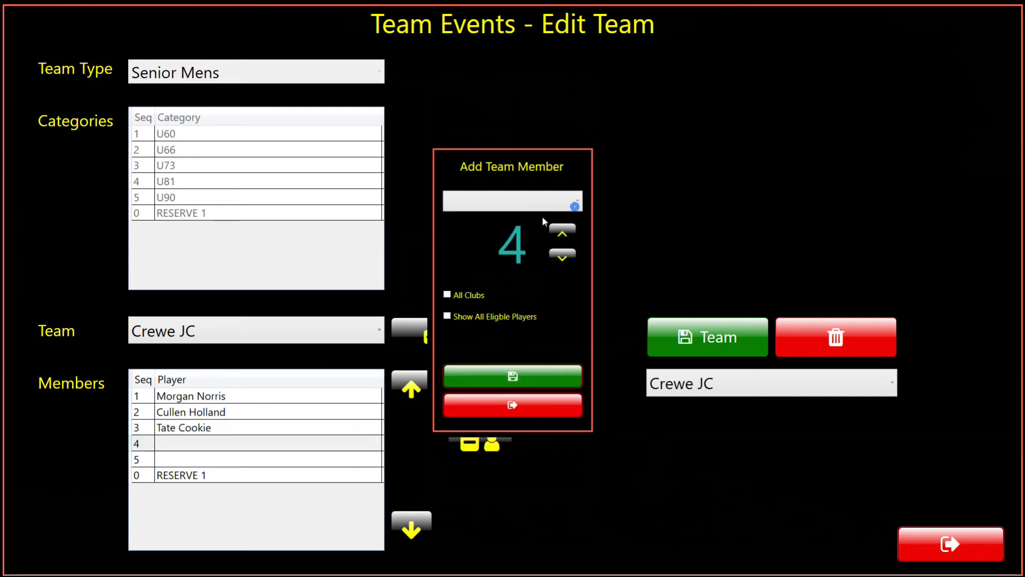
left_click(573, 201)
left_click(547, 221)
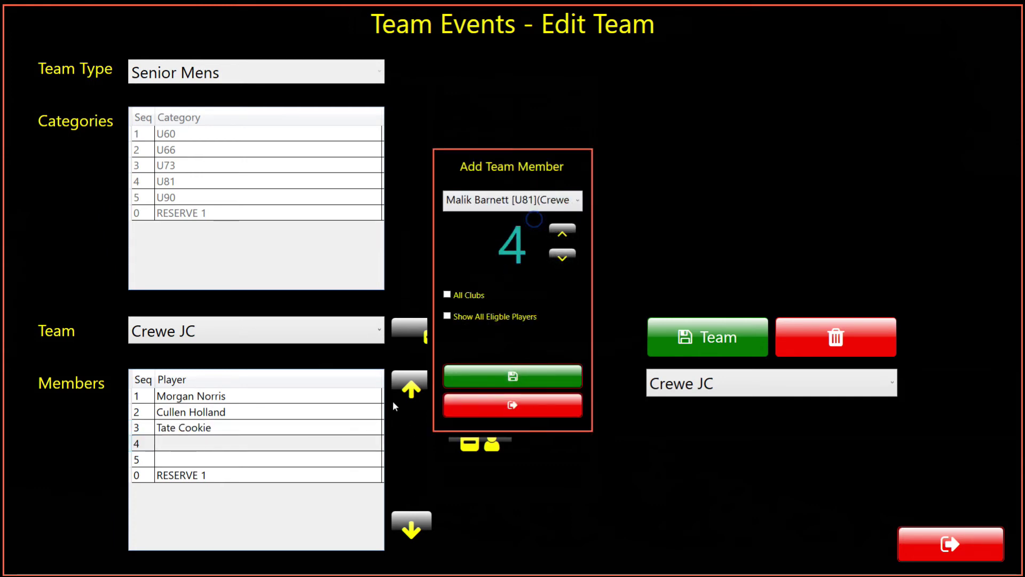
left_click(453, 376)
- Add Crewe JC's U90 player to member slot 5
left_click(374, 460)
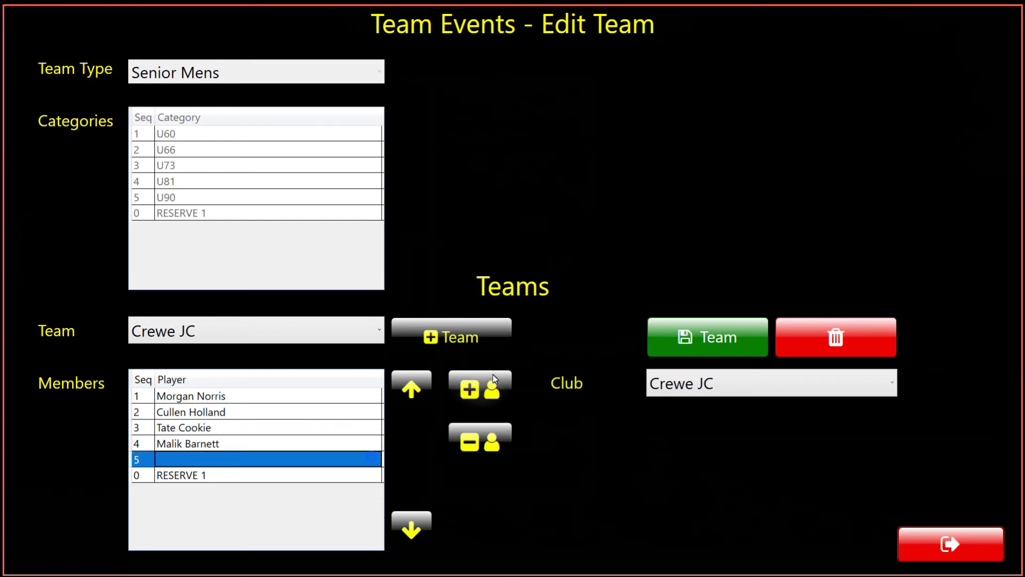
left_click(487, 386)
left_click(573, 200)
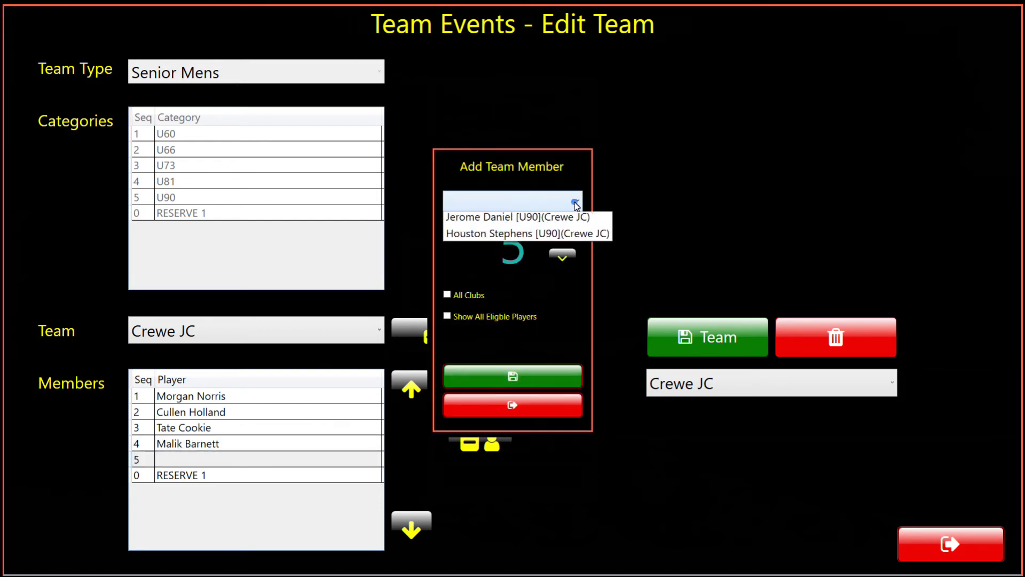
left_click(507, 220)
left_click(512, 376)
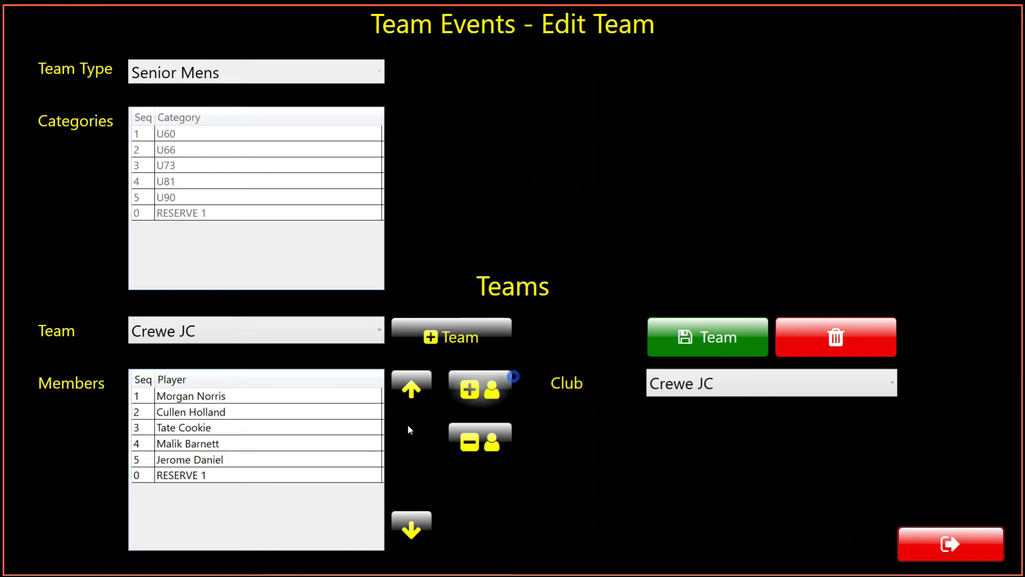
- Add a Banbury U66 player as reserve using All Clubs, then save the Crewe JC team
left_click(479, 376)
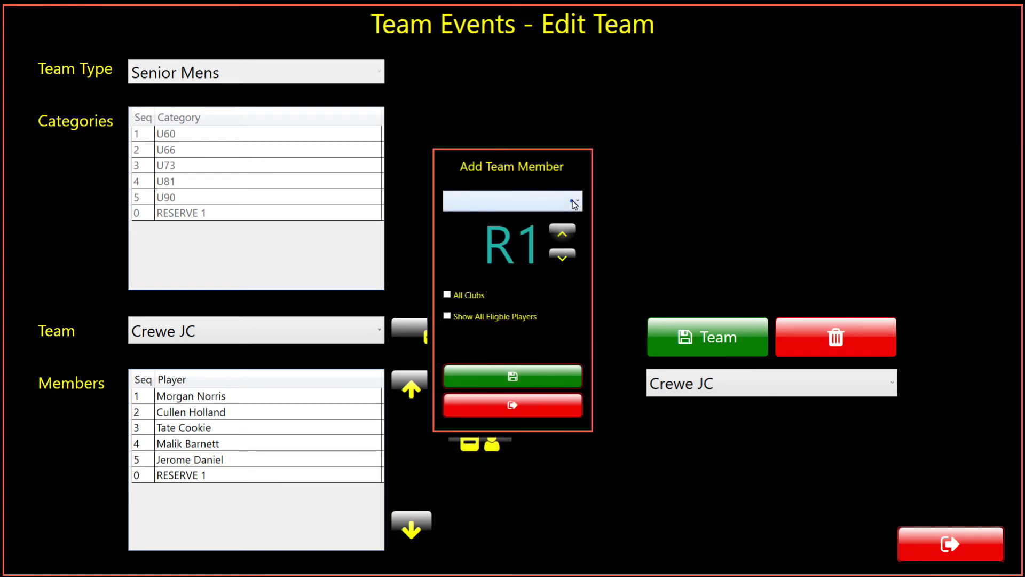
left_click(475, 316)
left_click(463, 297)
left_click(576, 200)
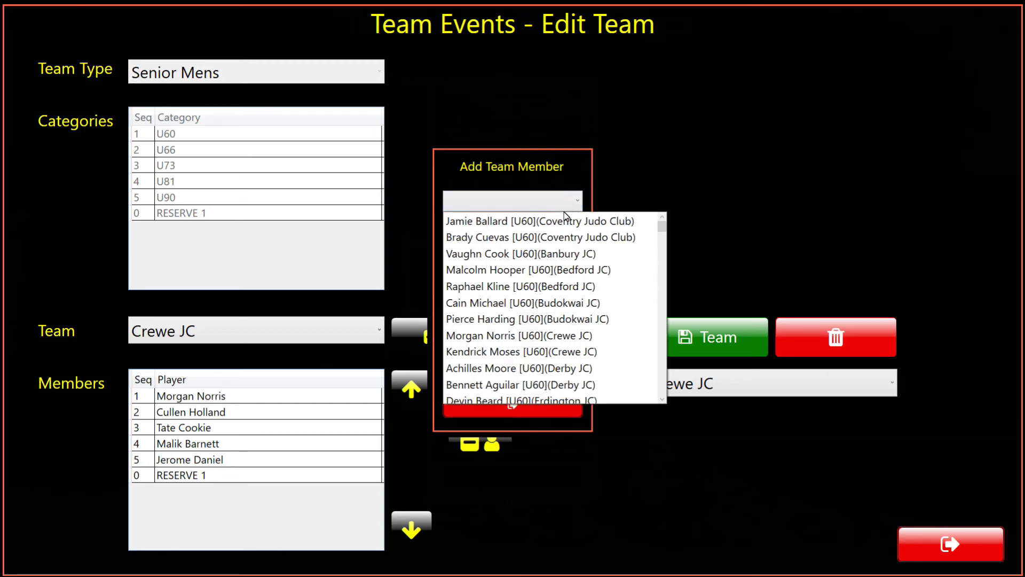
scroll(552, 353, "down", 3)
left_click(504, 321)
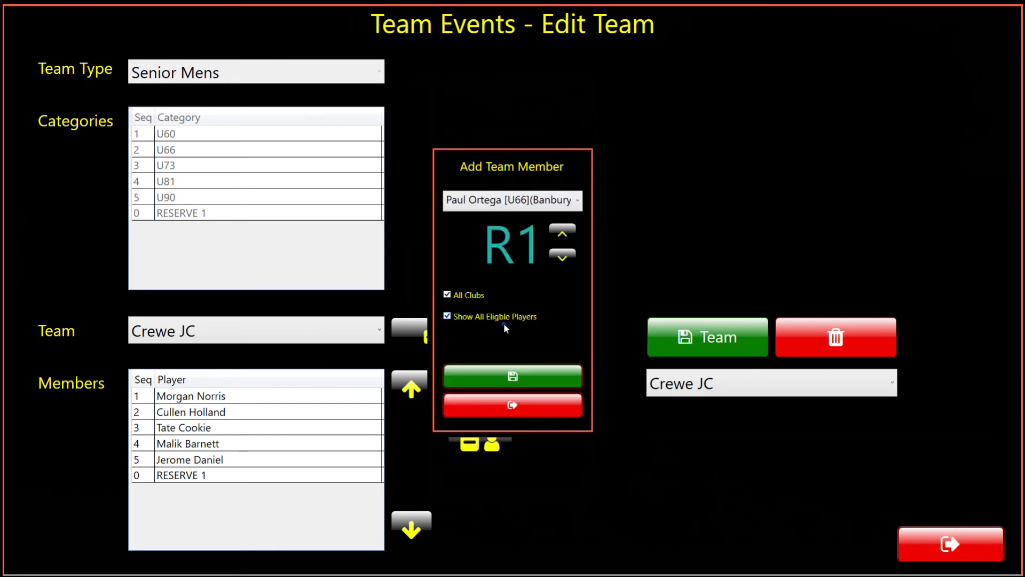
left_click(516, 376)
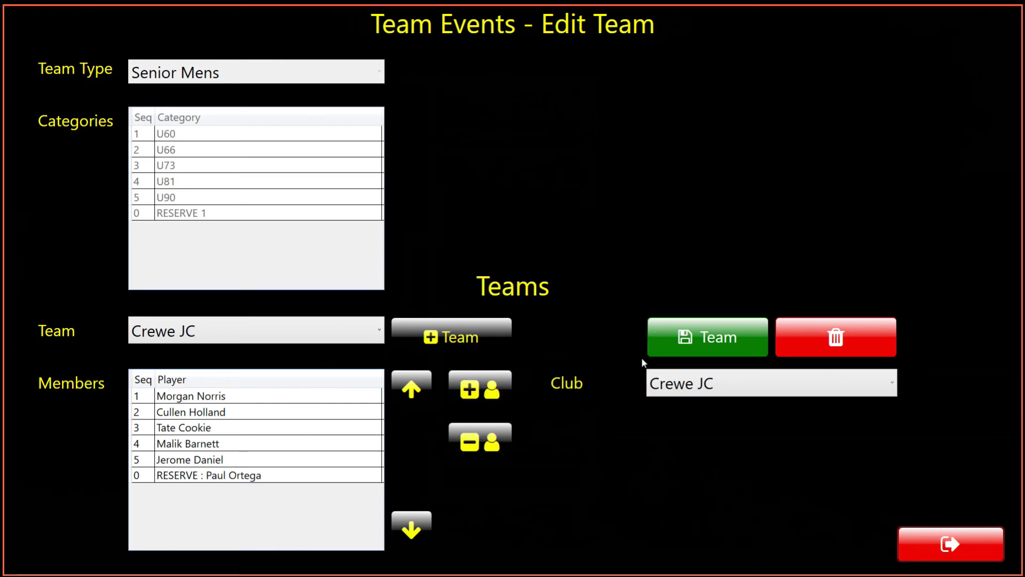
left_click(688, 344)
left_click(522, 321)
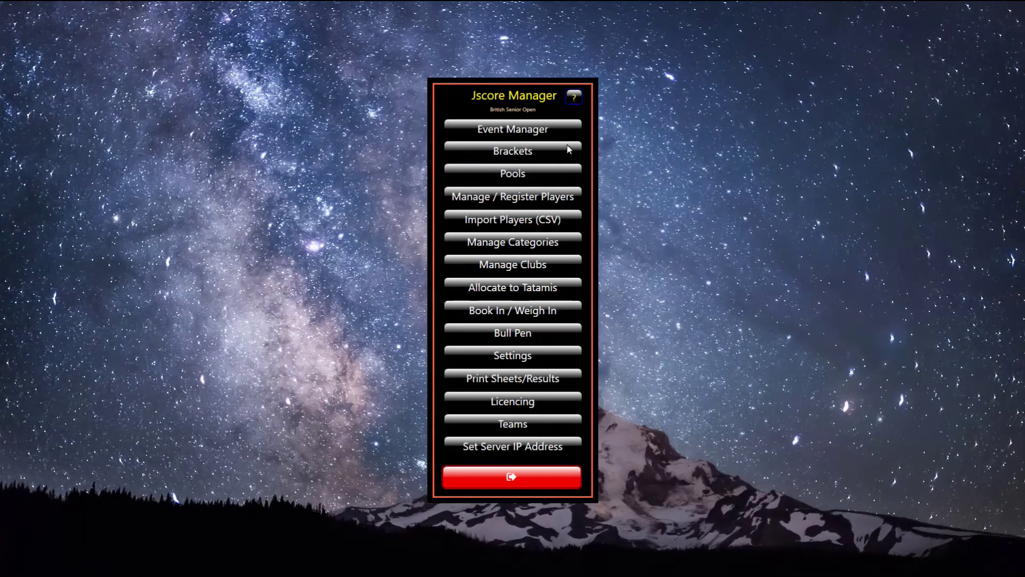
- Set up a Senior Mens team bracket using the Double - 8 Teams format and save it
left_click(523, 152)
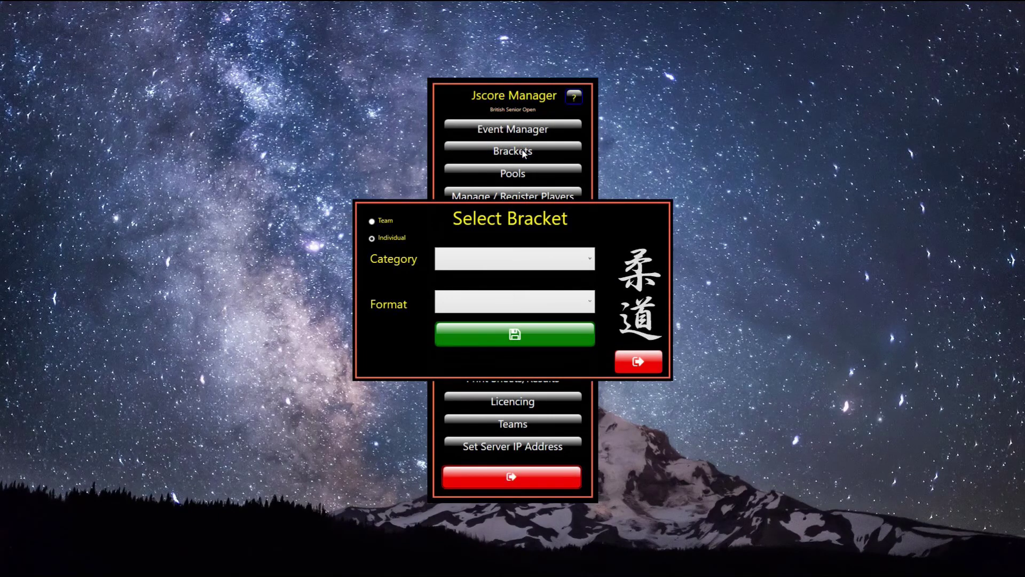
left_click(586, 258)
left_click(523, 282)
left_click(589, 302)
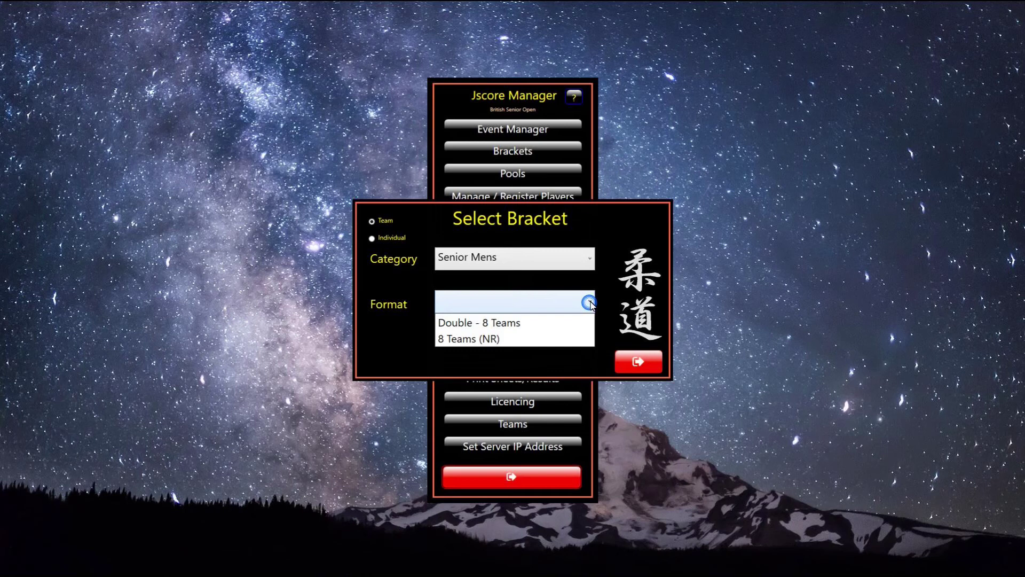
left_click(545, 323)
left_click(518, 334)
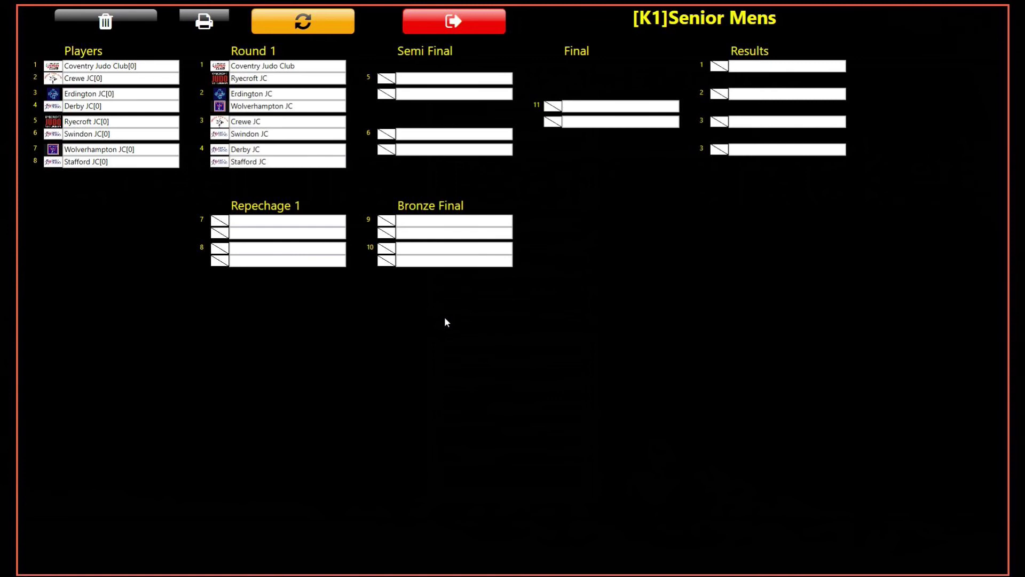
- Open the Coventry v Ryecroft Round 1 contest, view the U60 bout scoreboard, then close everything
left_click(253, 69)
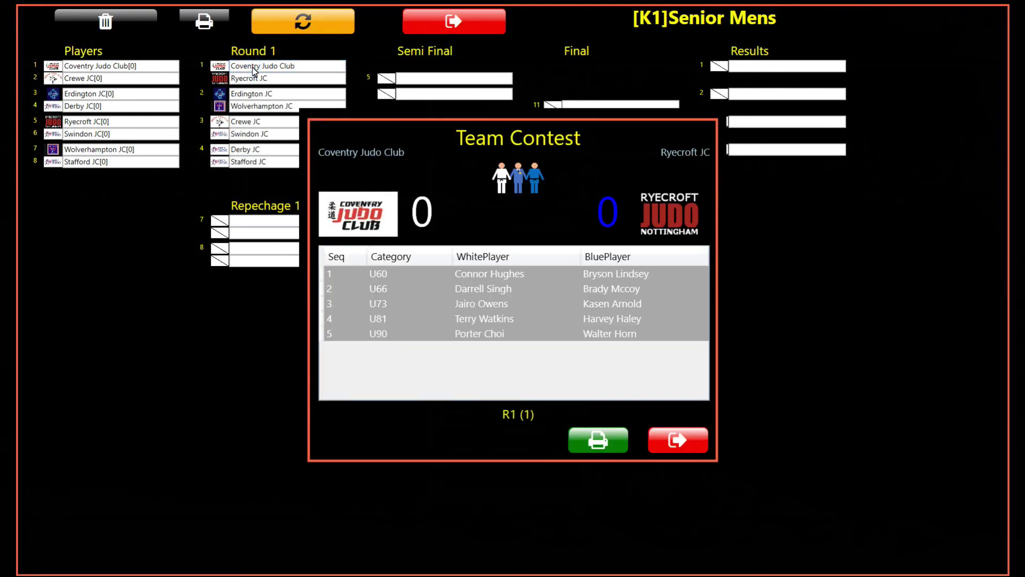
double_click(384, 278)
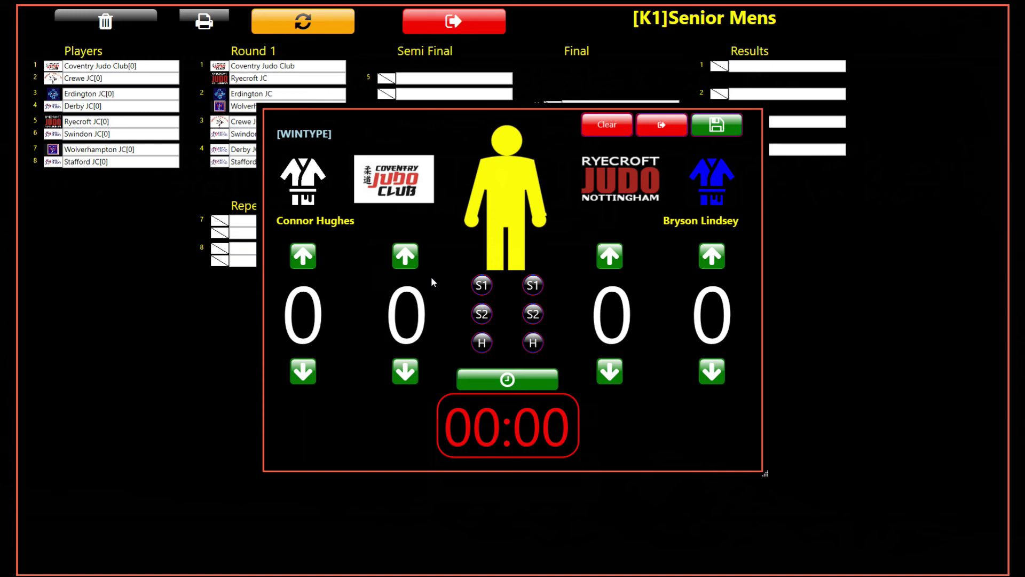
left_click(656, 128)
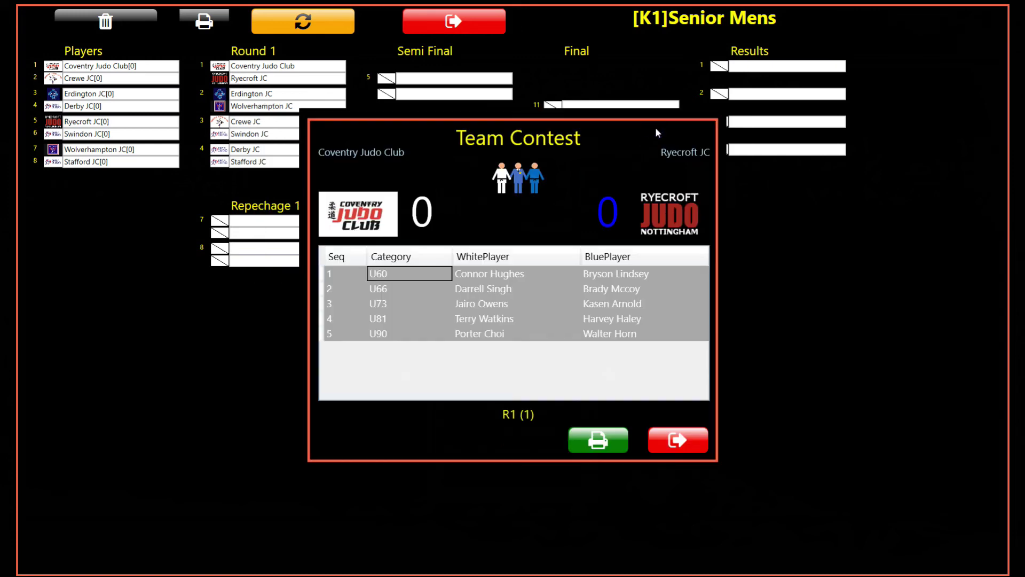
left_click(669, 443)
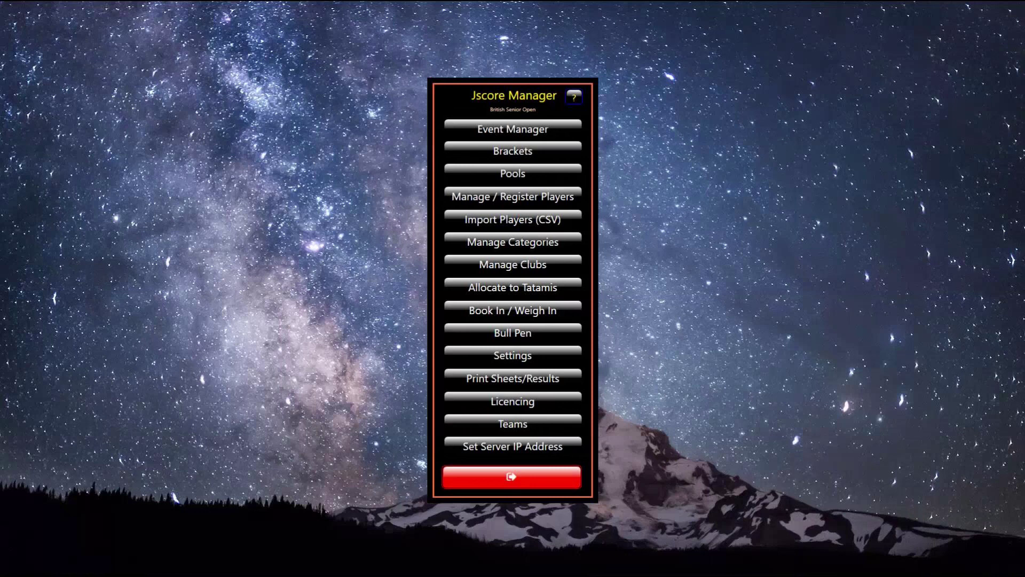
- Set up another Senior Mens team bracket, this time in the 8 Teams (NR) format
left_click(513, 152)
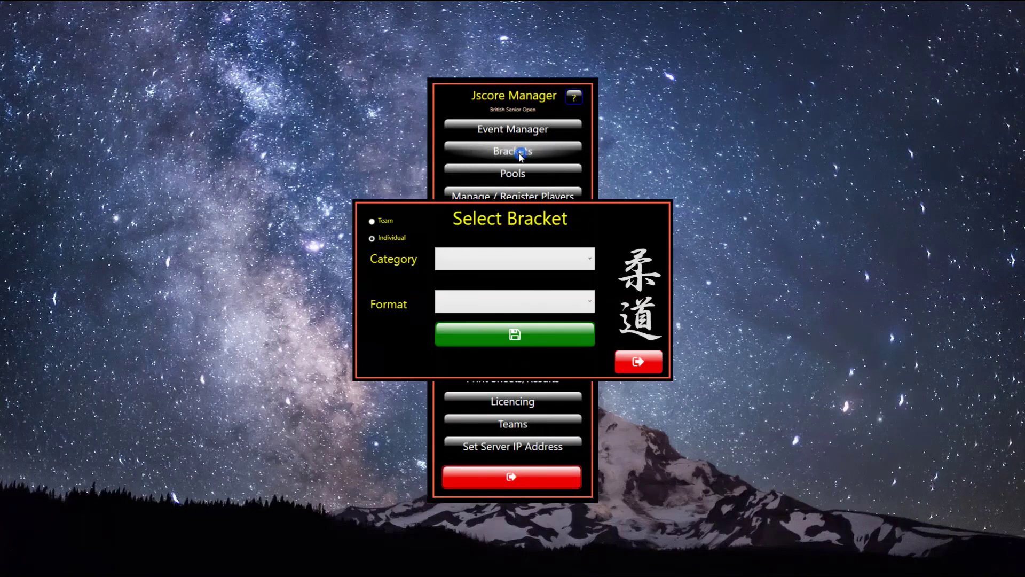
left_click(380, 222)
left_click(561, 260)
left_click(505, 277)
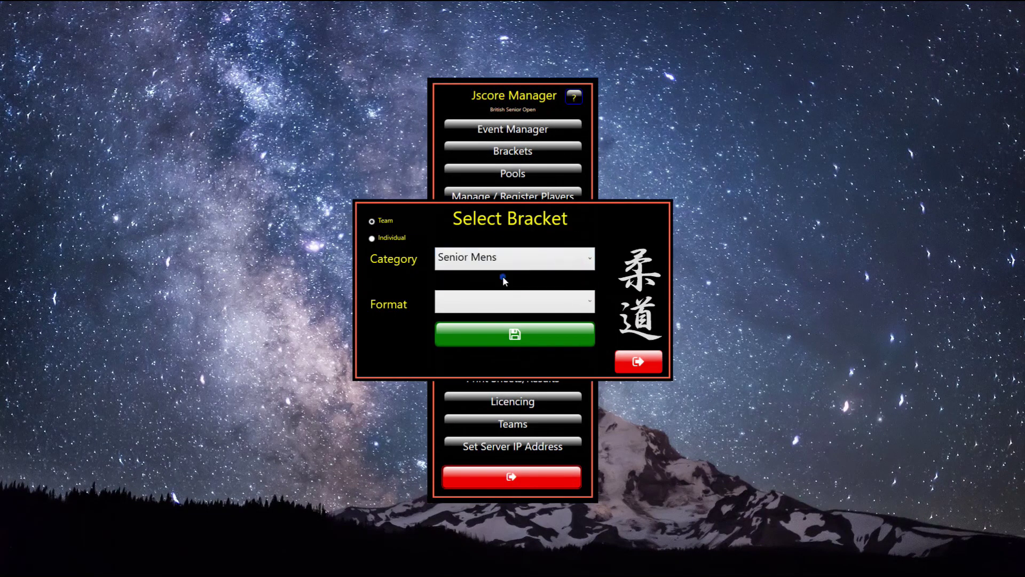
left_click(587, 302)
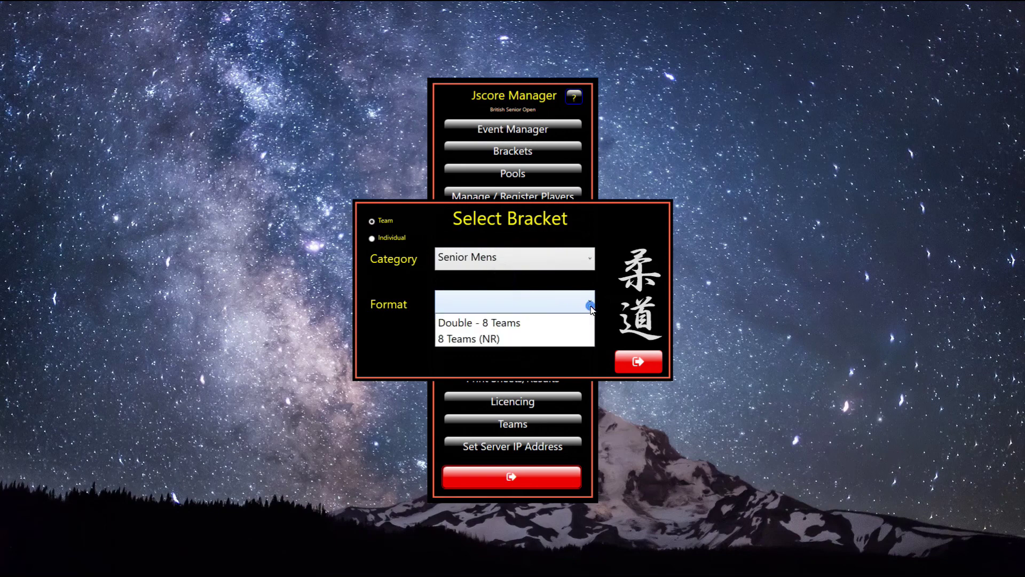
left_click(482, 339)
left_click(482, 336)
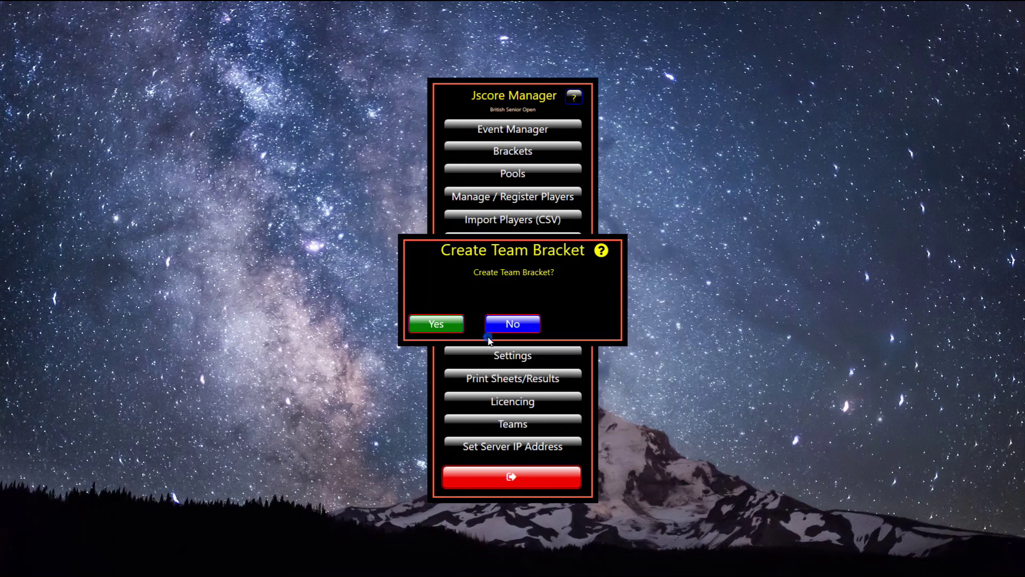